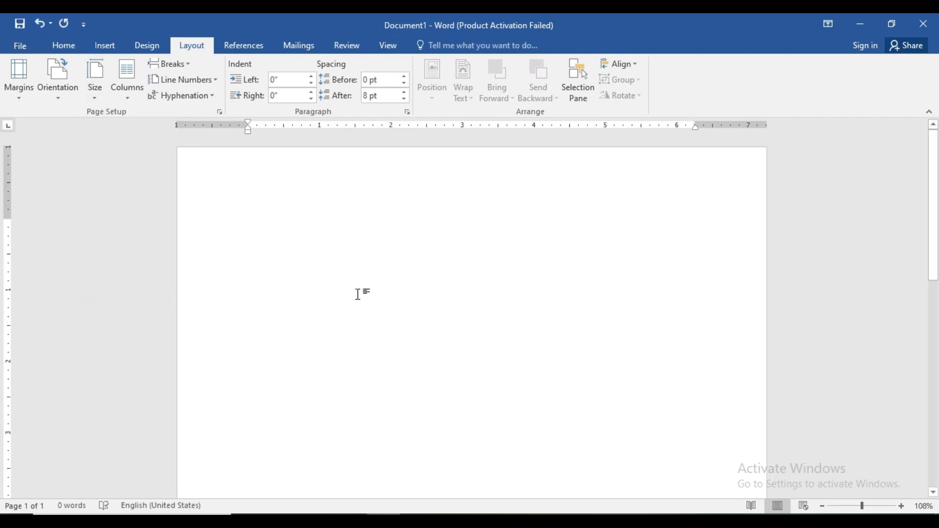
- Review the Orientation and Margins presets without changes, then bring up the Page Borders dialog
left_click(55, 93)
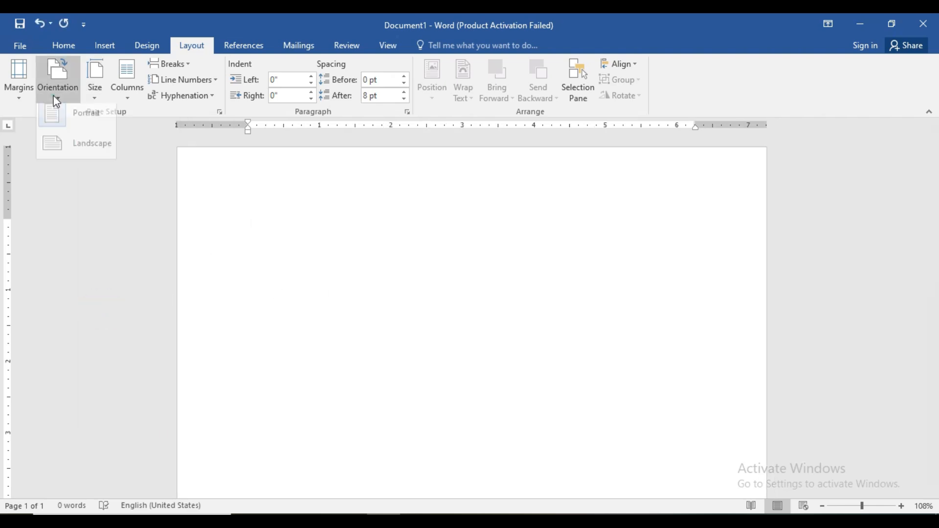
left_click(213, 186)
left_click(23, 100)
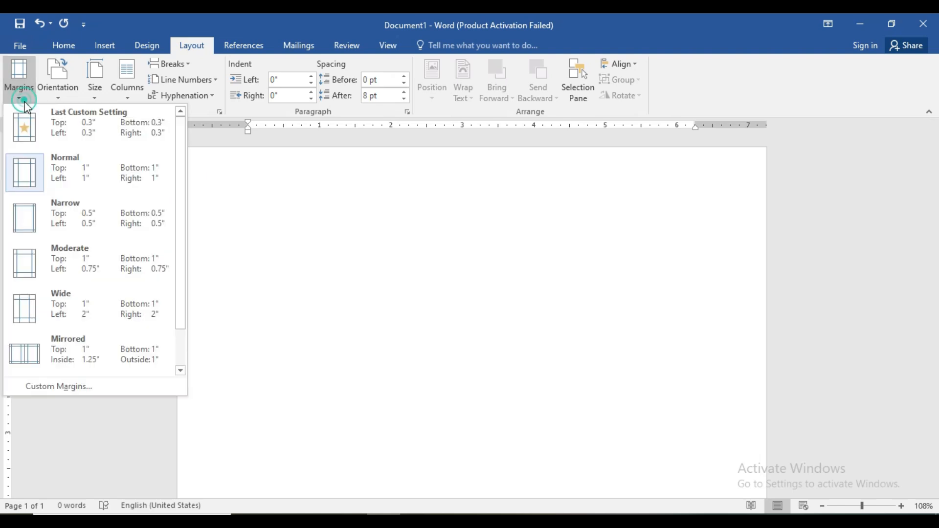
left_click(277, 211)
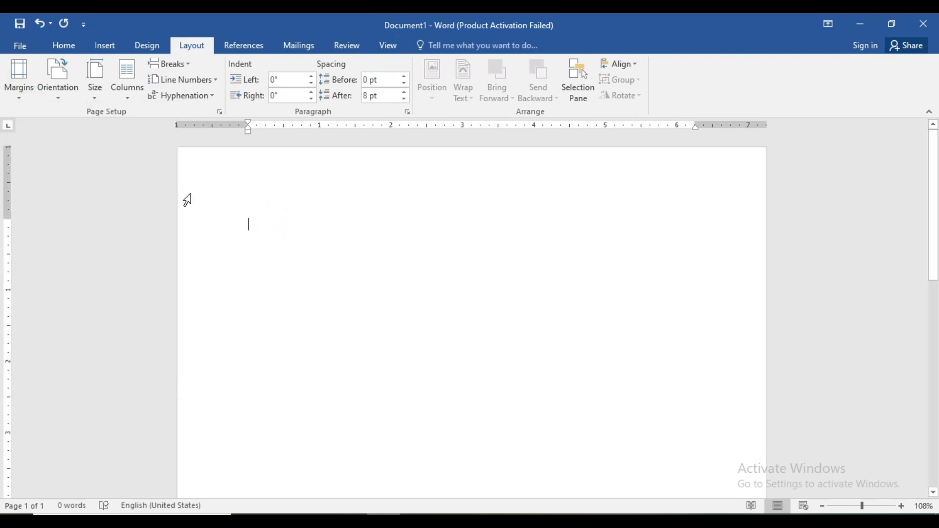
left_click(146, 46)
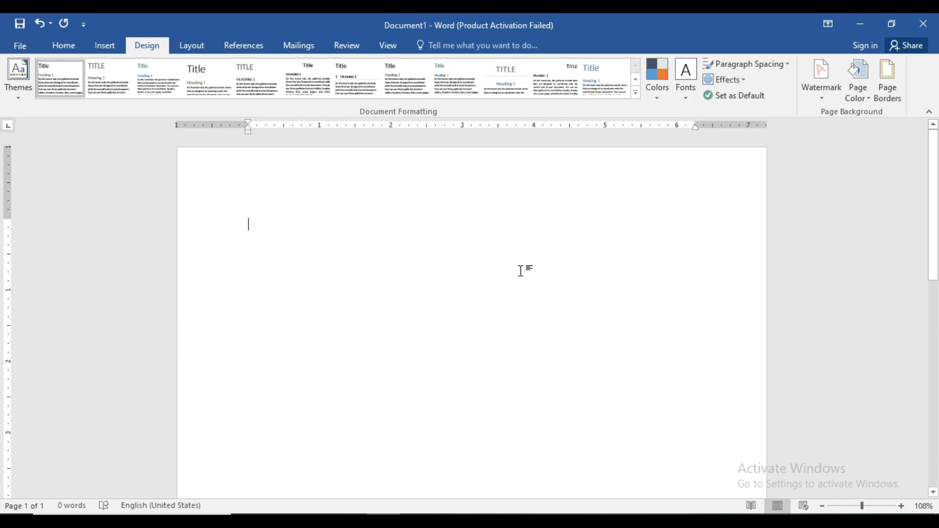
left_click(900, 97)
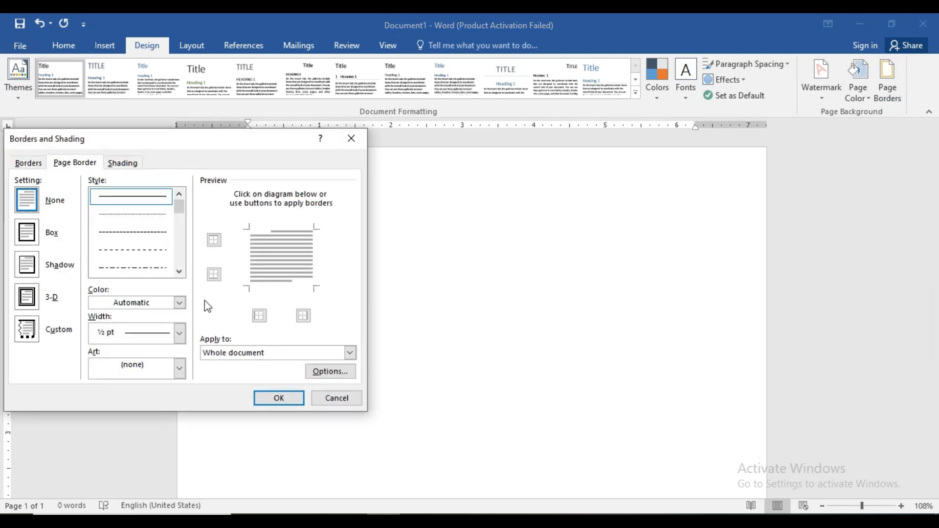
- Give the page a thick double-line border, 6 pt wide and gold, applied to the whole document
left_click(180, 223)
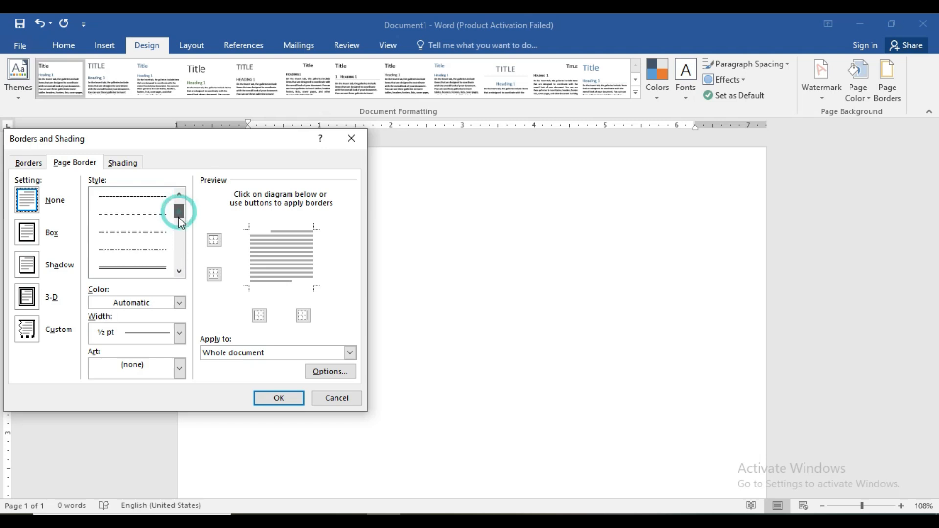
left_click_drag(180, 222, 179, 240)
left_click(153, 252)
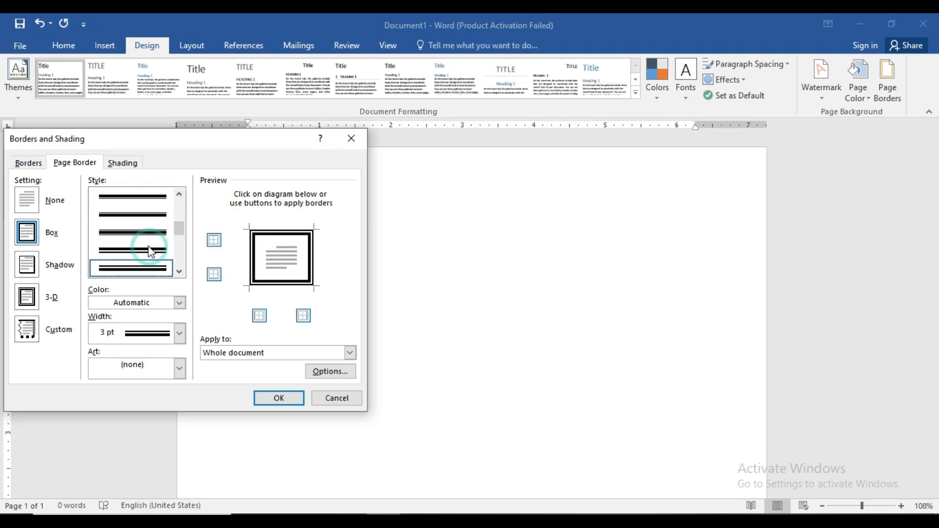
left_click(179, 333)
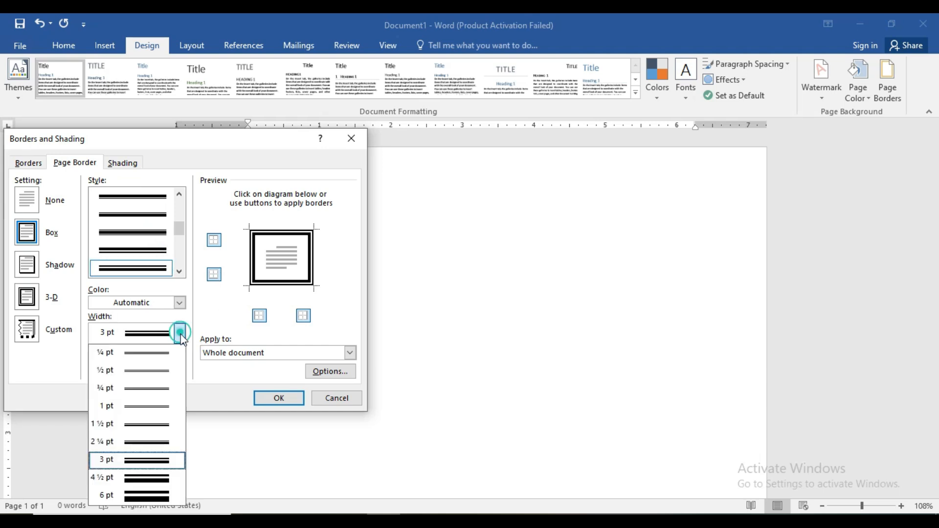
left_click(161, 495)
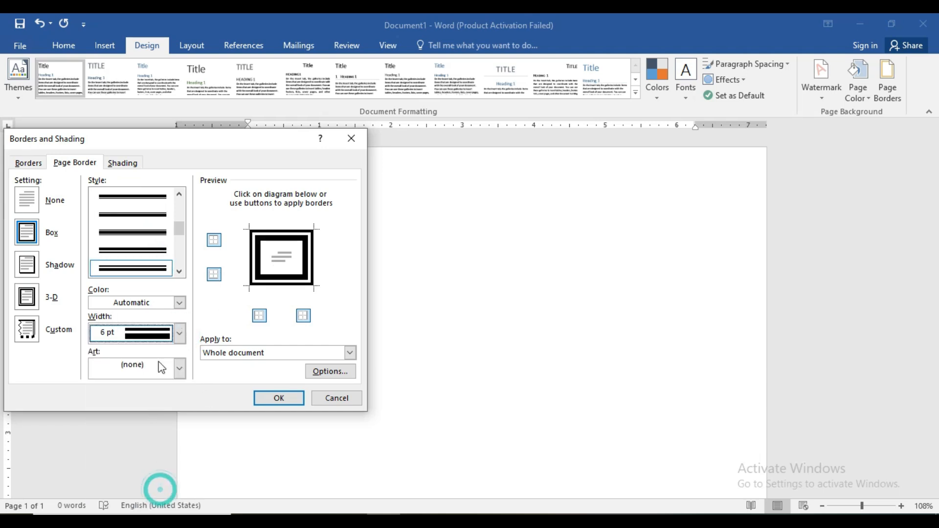
left_click(180, 303)
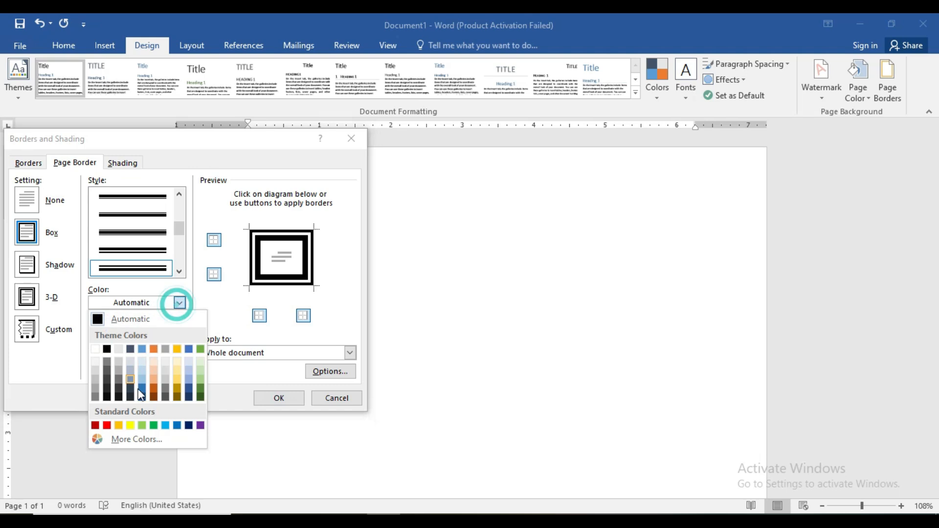
left_click(142, 425)
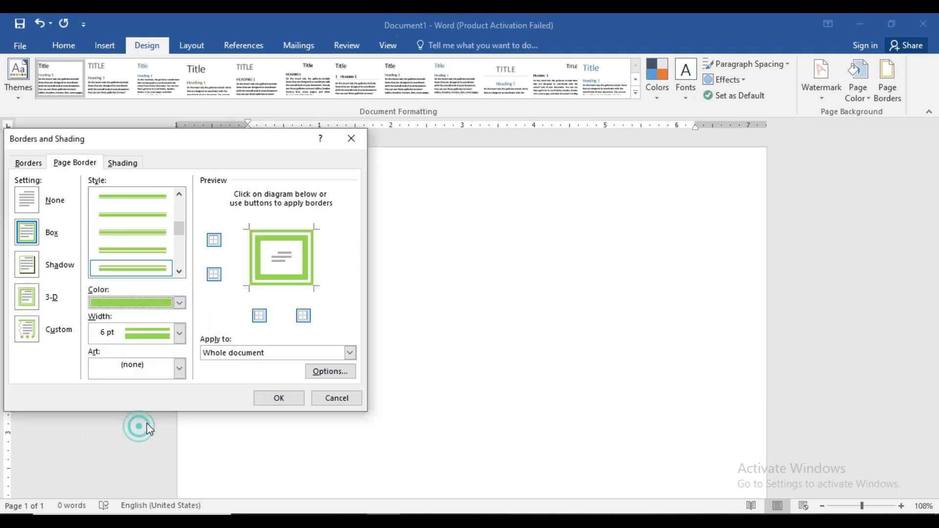
left_click(179, 303)
left_click(119, 425)
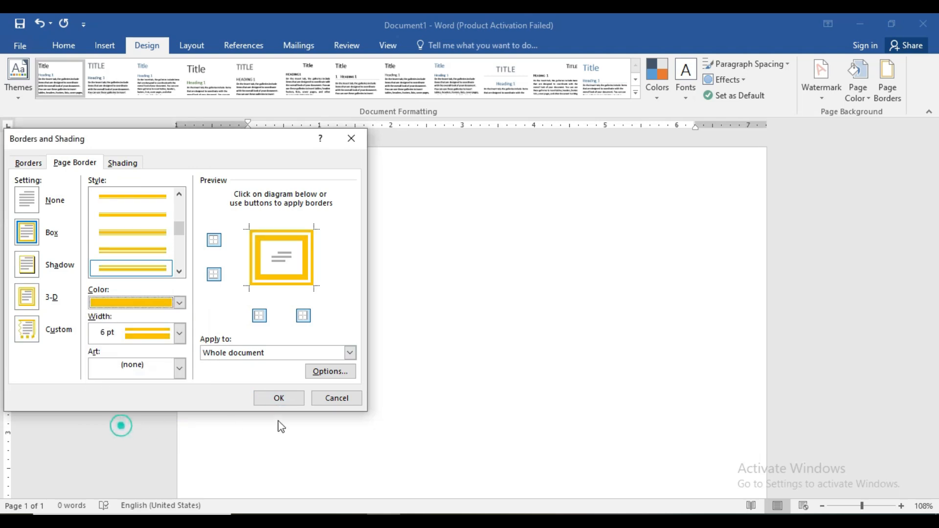
left_click(287, 404)
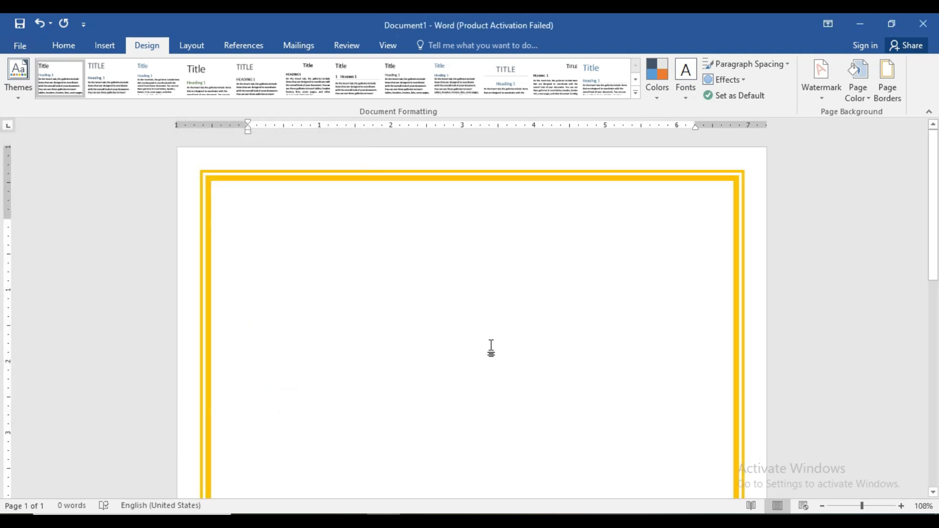
left_click(64, 45)
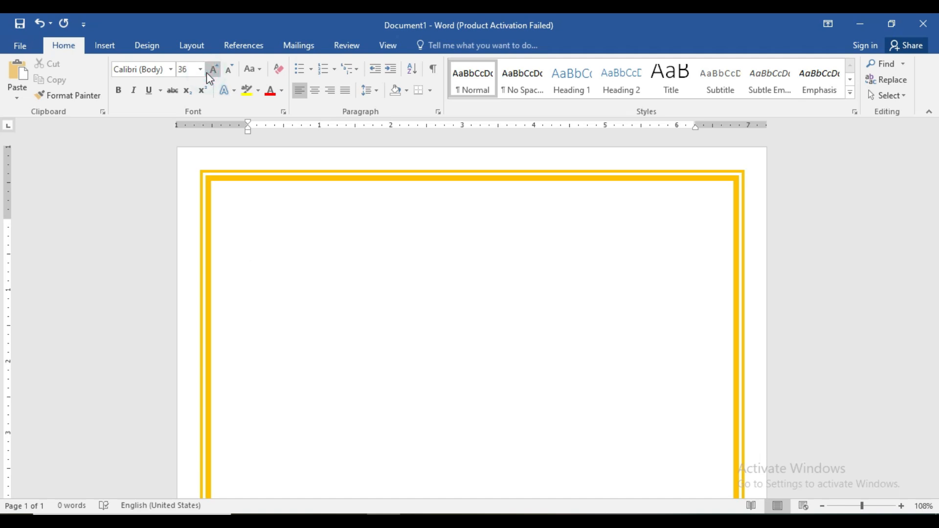
- Type the title 'Bio Data' at the top of the page
type("D")
key("BackSpace")
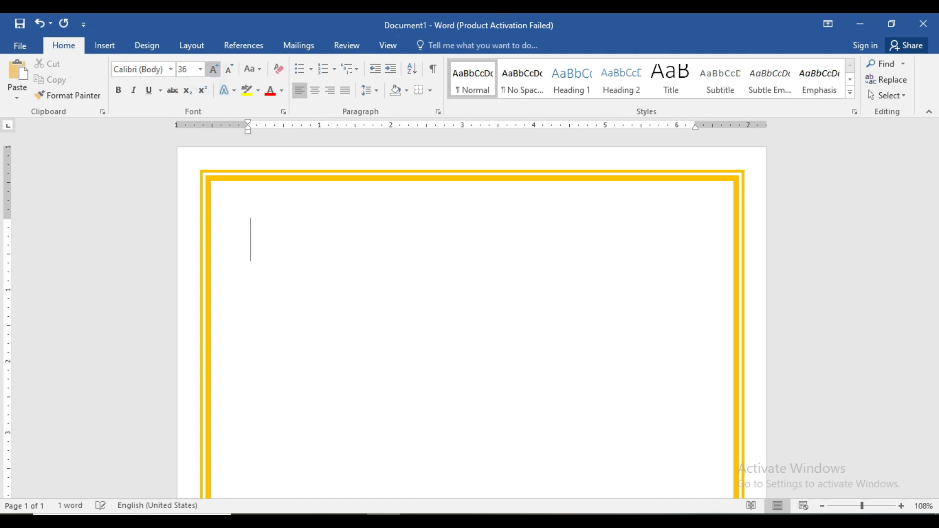
type("Bio ")
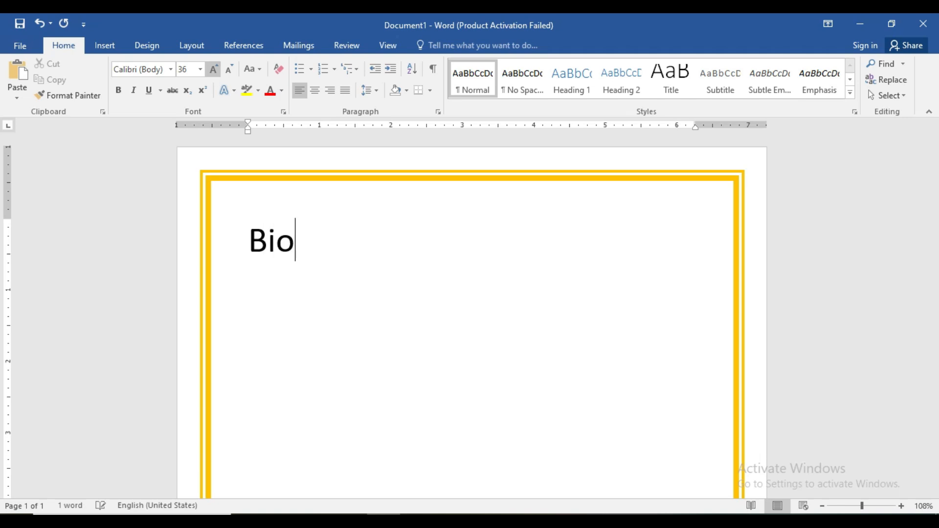
type("Datqa")
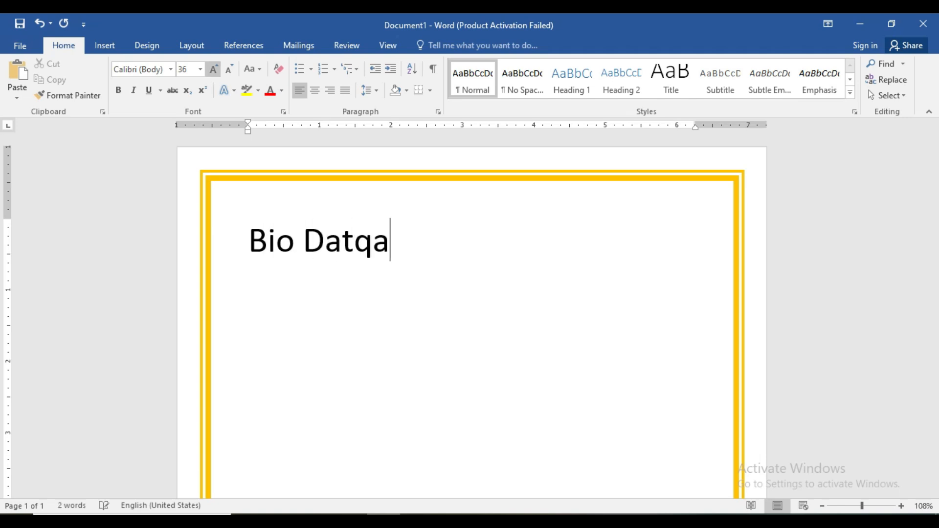
key("BackSpace")
key("BackSpace")
type("a")
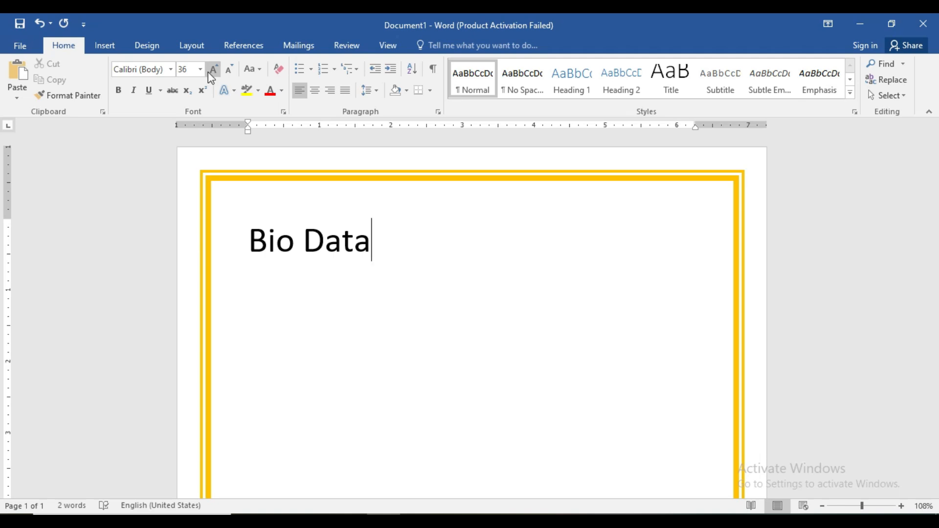
key("Left")
- Centre, underline and bold the Bio Data title
triple_click(327, 240)
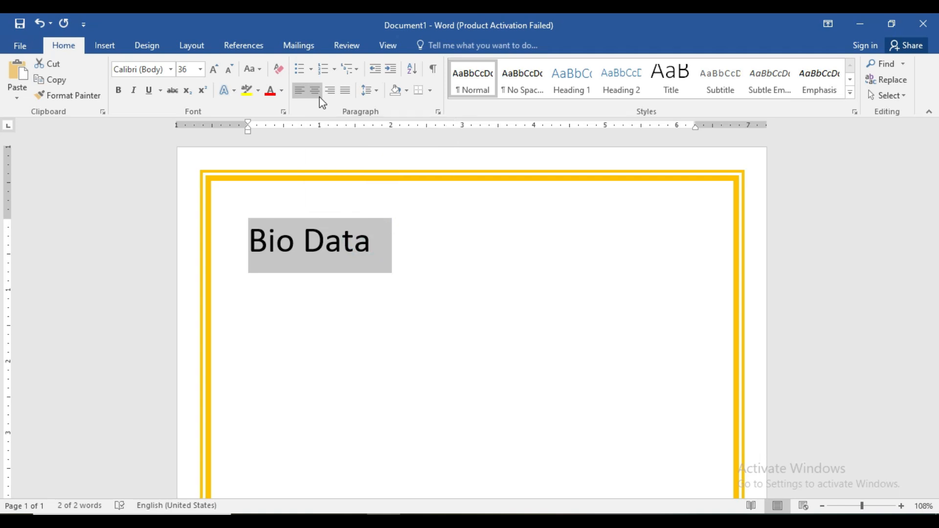
left_click(315, 93)
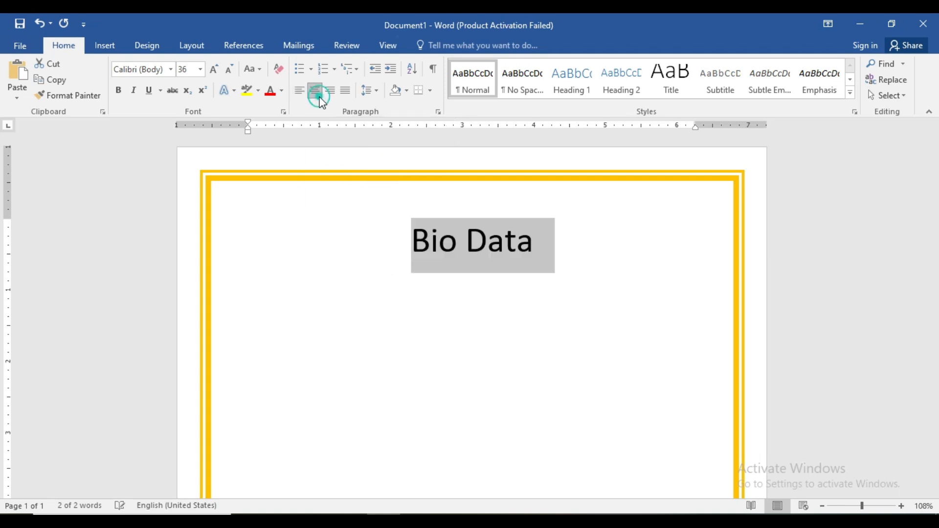
left_click(532, 243)
left_click_drag(532, 243, 435, 252)
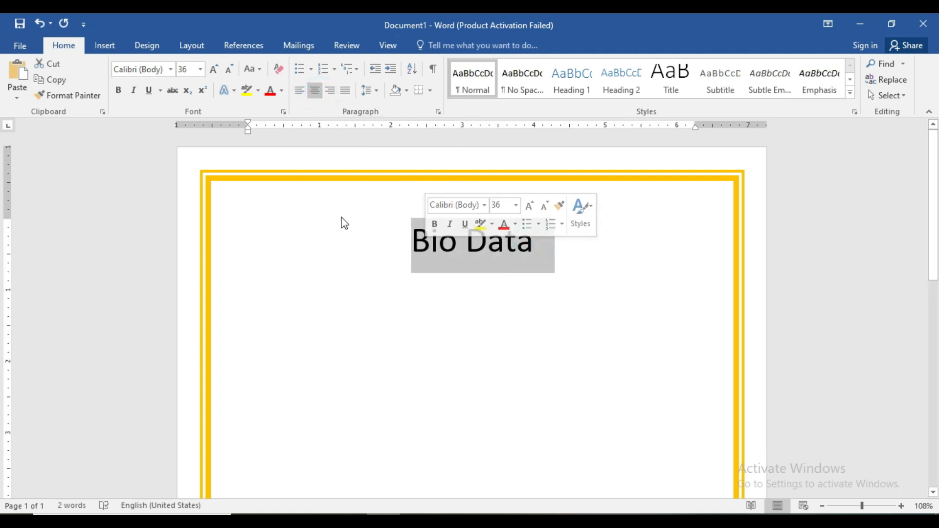
left_click(148, 90)
left_click(542, 249)
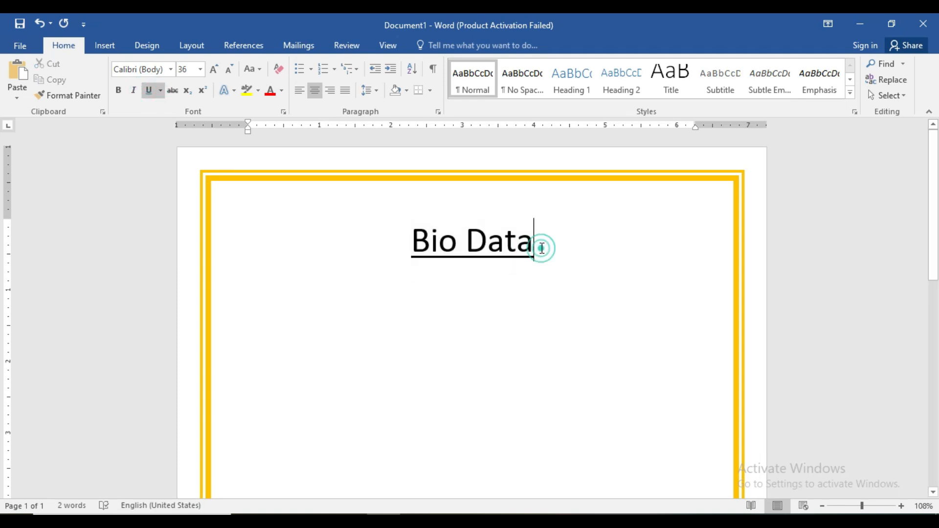
key("Return")
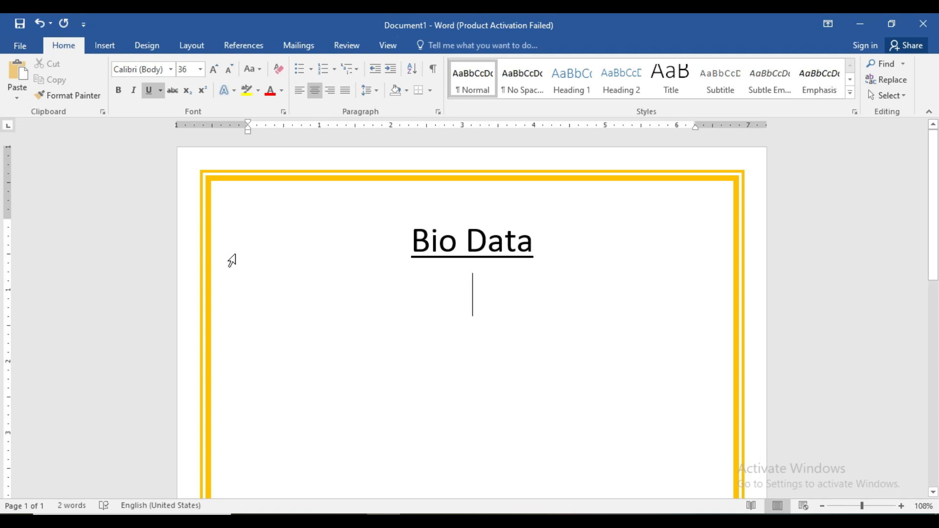
key("ctrl+l")
key("BackSpace")
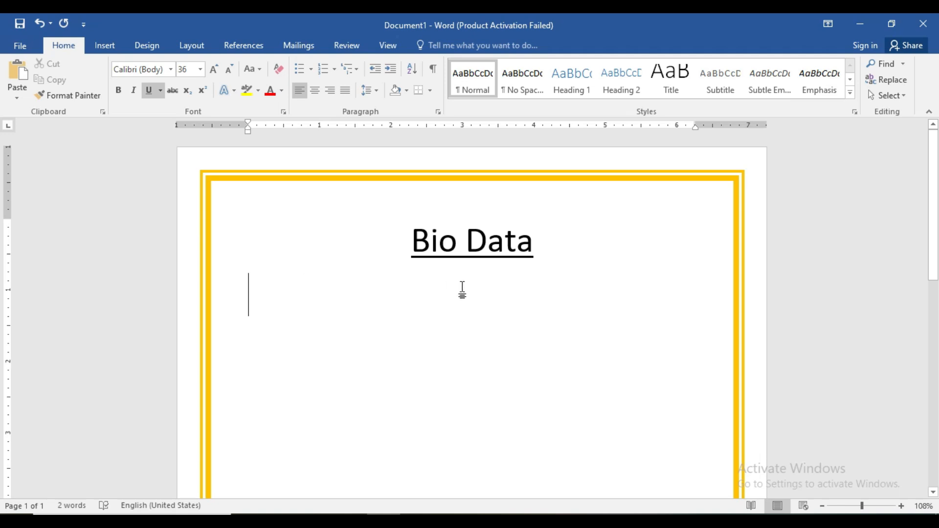
triple_click(536, 244)
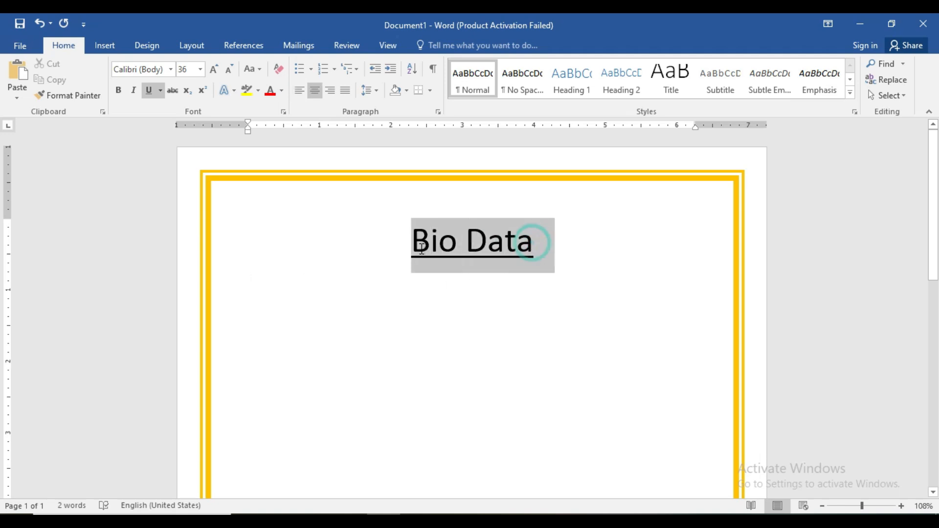
left_click(118, 90)
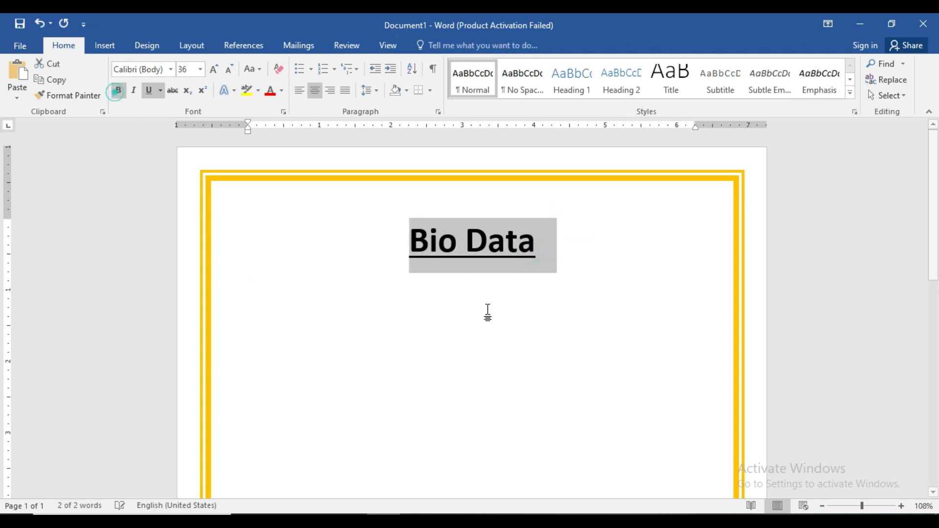
- Make the empty line below the title left-aligned, non-underlined and smaller
left_click(538, 250)
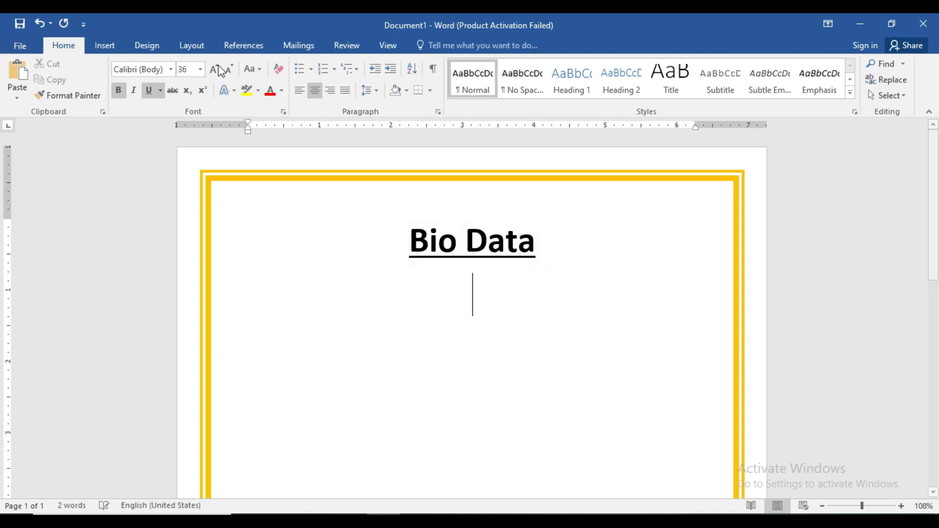
left_click(299, 90)
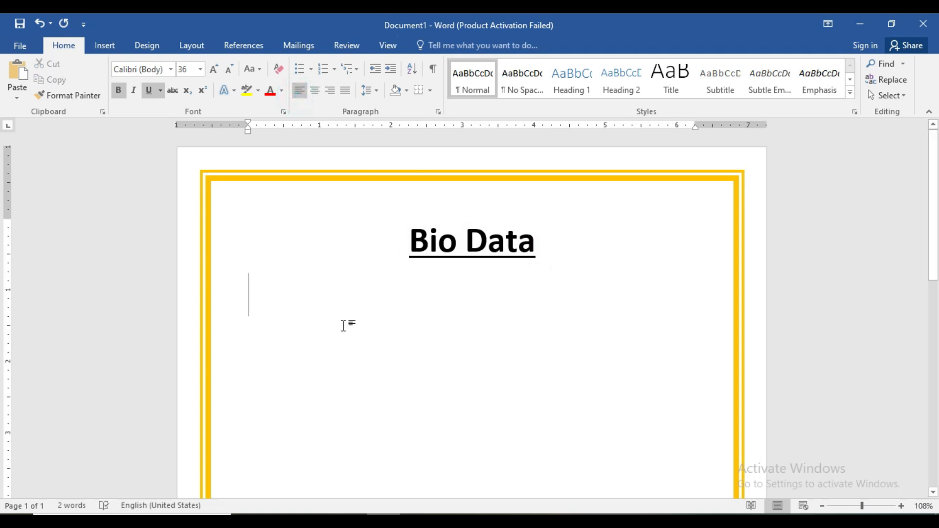
left_click(149, 90)
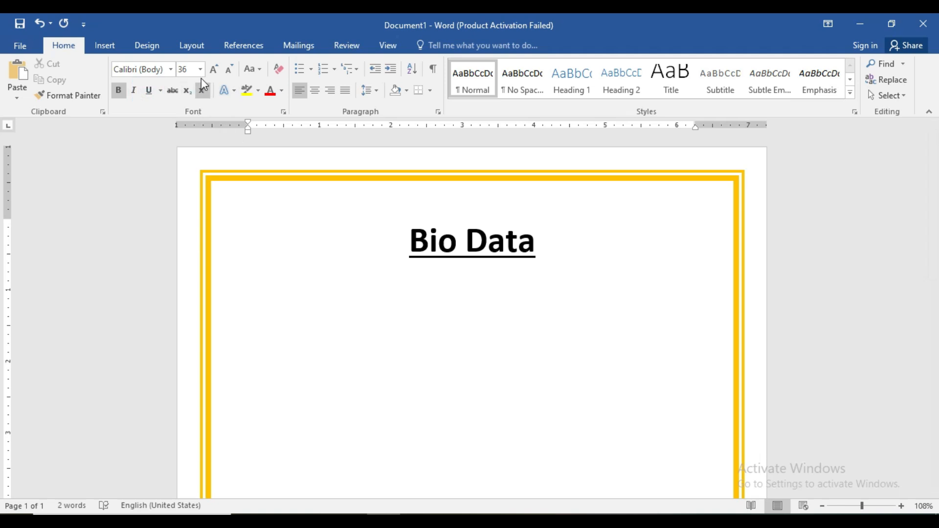
left_click(228, 74)
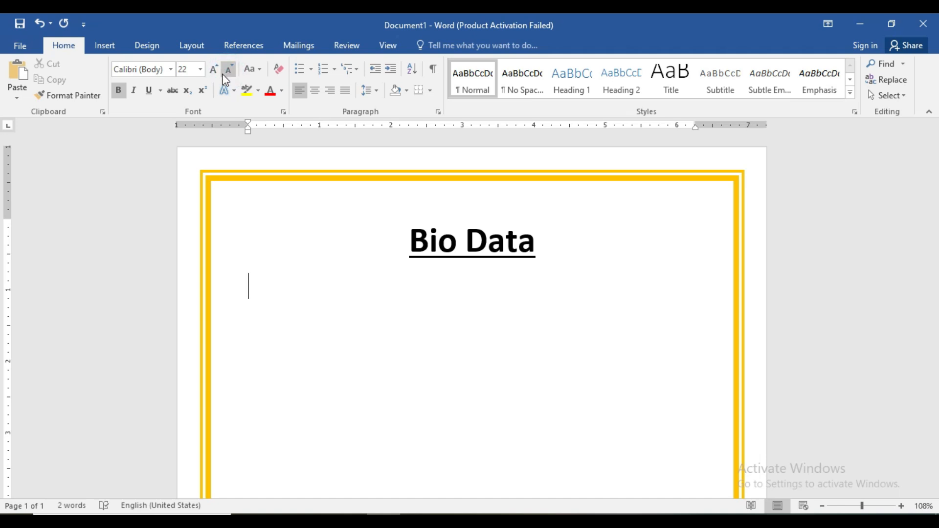
- Type the 'Personal Details' heading below the Bio Data title
type("Pesonal")
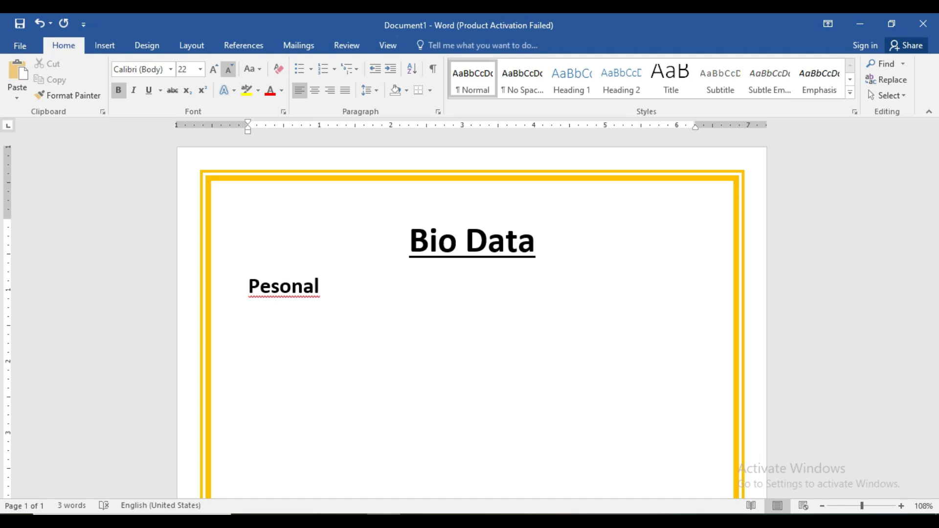
key("BackSpace")
key("BackSpace")
key("BackSpace")
key("BackSpace")
key("BackSpace")
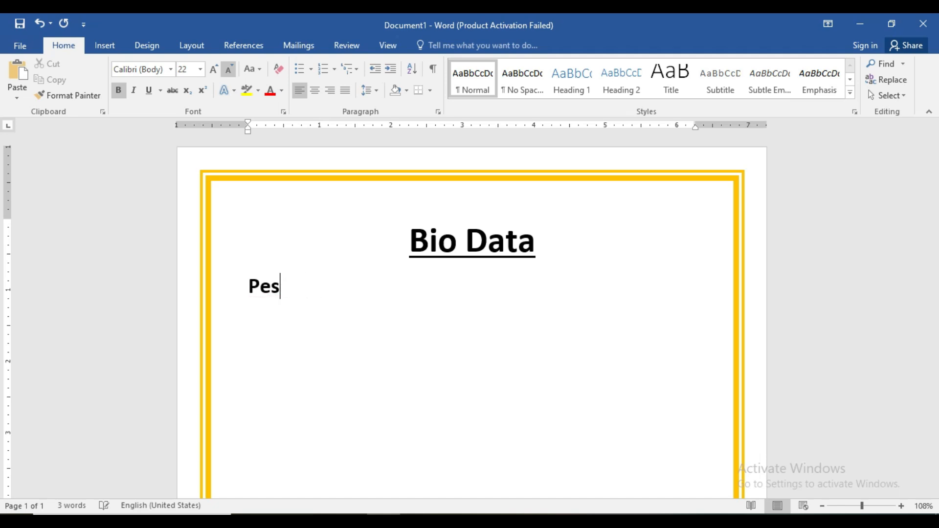
key("BackSpace")
type("rsi")
key("BackSpace")
type("obn")
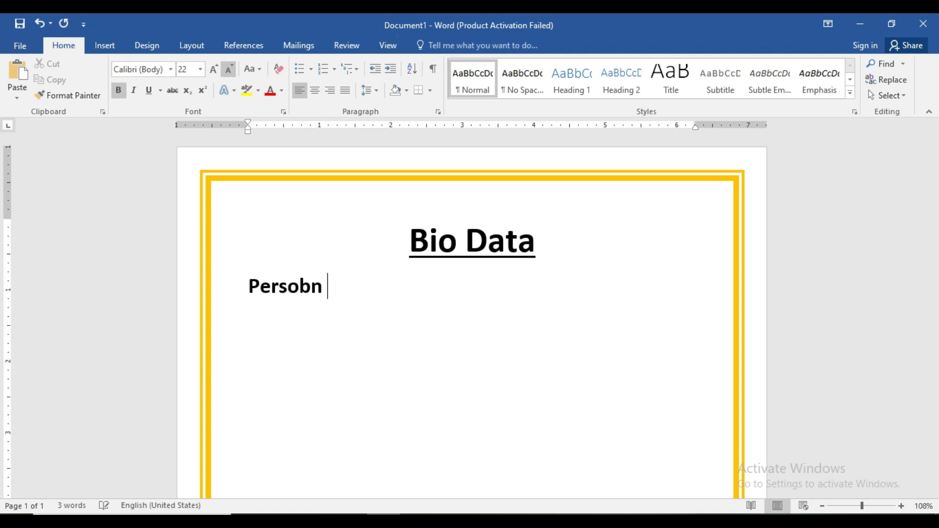
key("BackSpace")
key("BackSpace")
type("nal Details")
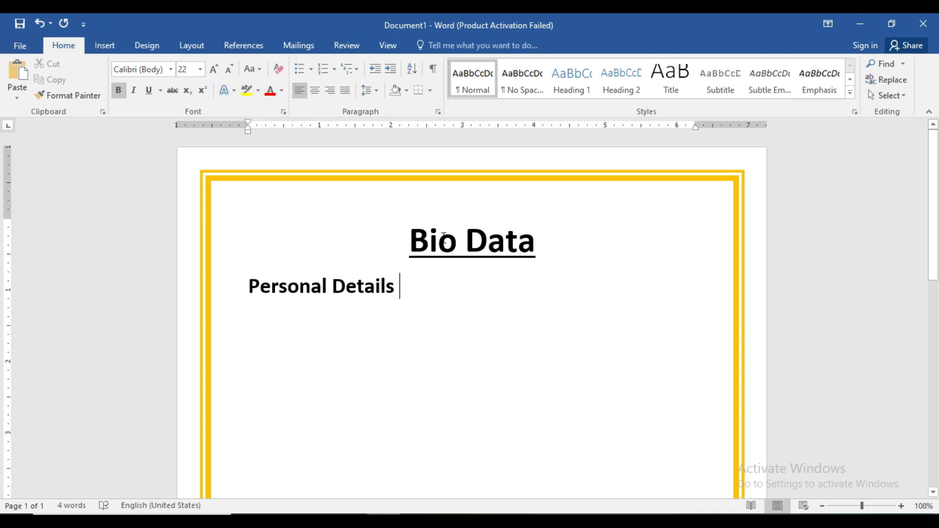
- Adjust underlining on both headings so Personal Details ends up underlined
left_click_drag(394, 286, 215, 272)
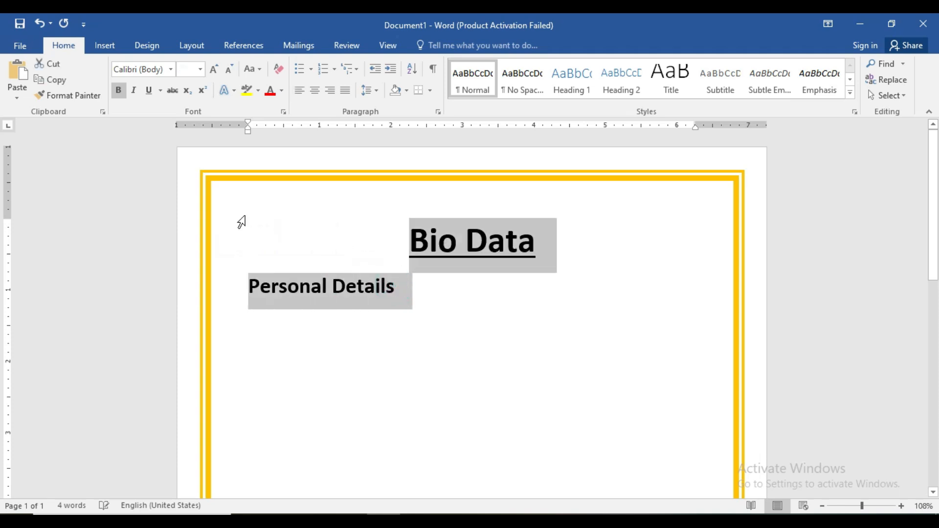
left_click_drag(363, 297, 410, 257)
left_click(148, 90)
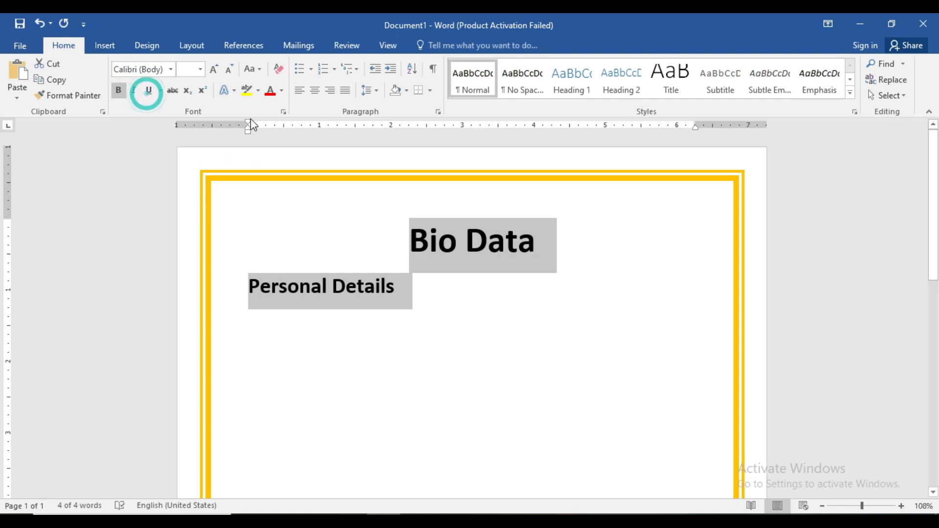
left_click(403, 302)
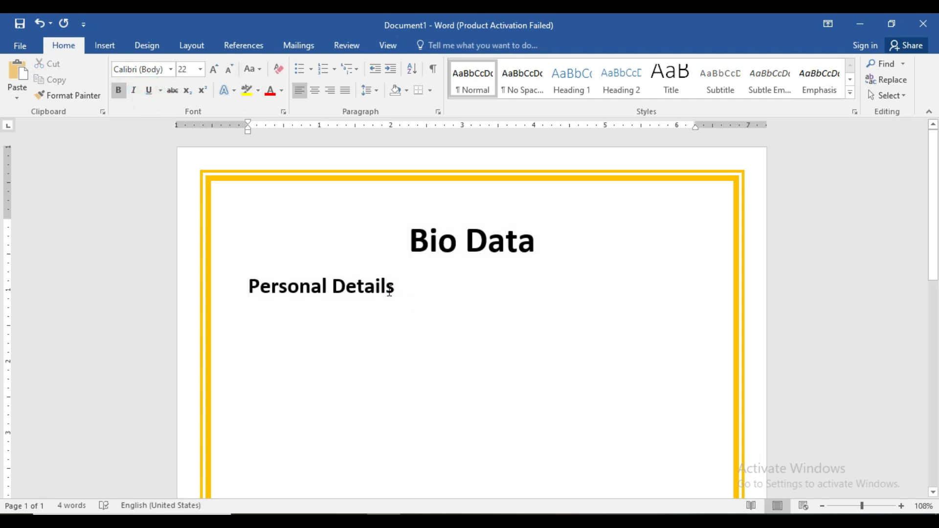
triple_click(396, 290)
left_click(147, 91)
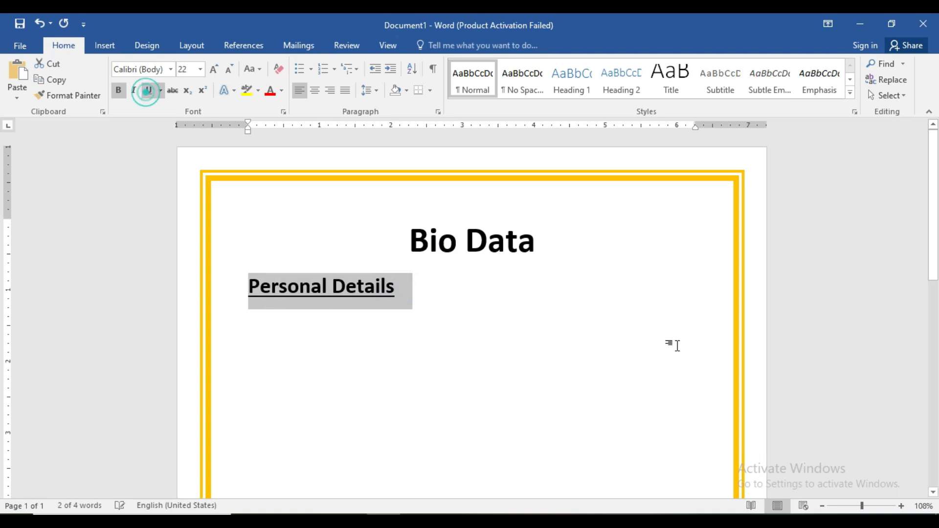
triple_click(539, 246)
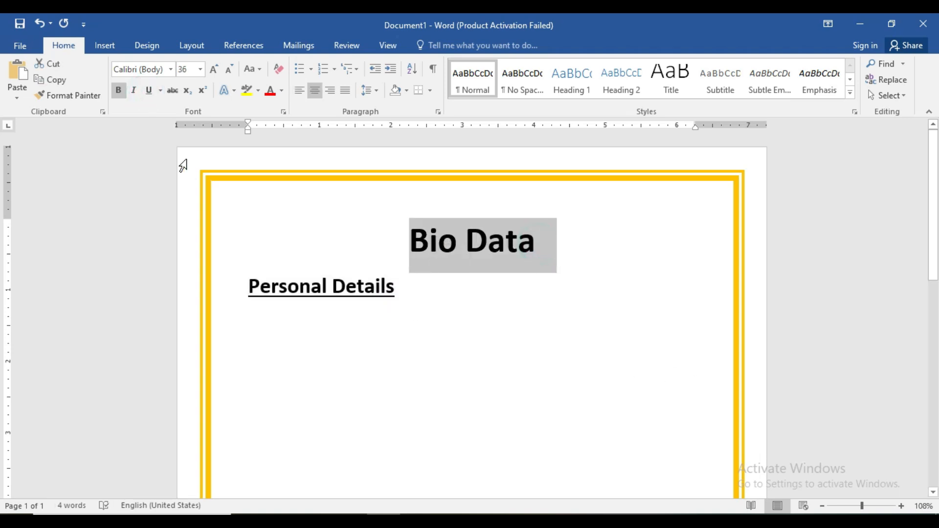
- Re-underline the Bio Data title and start a new line under Personal Details
left_click(149, 90)
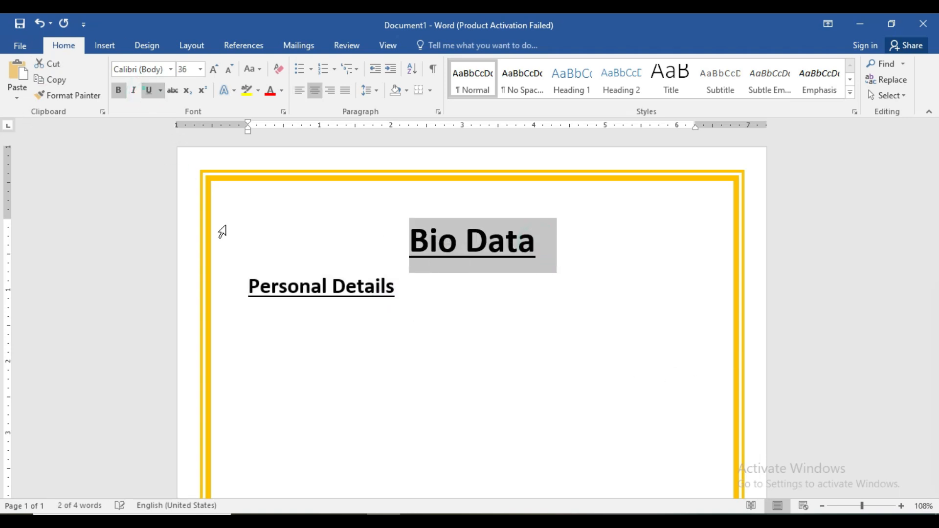
left_click(345, 289)
left_click(396, 294)
key("Return")
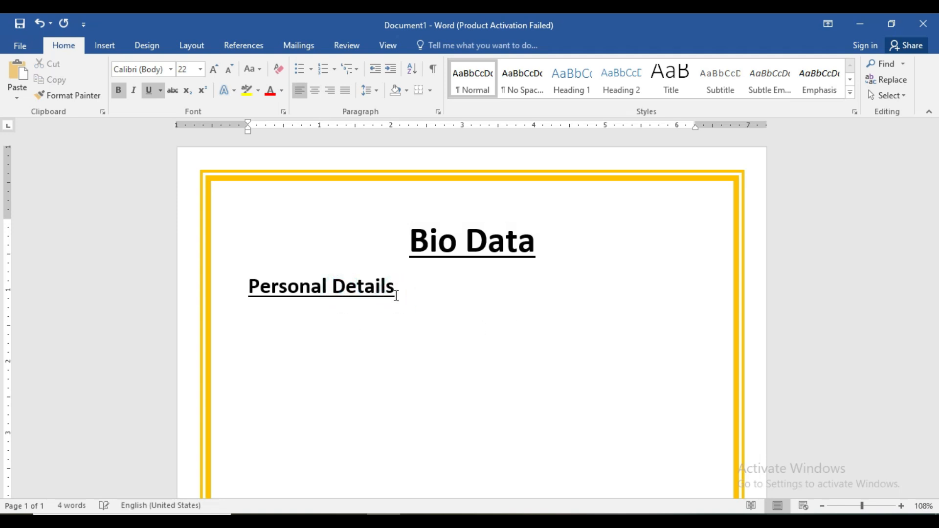
type("sdfsdfsdf")
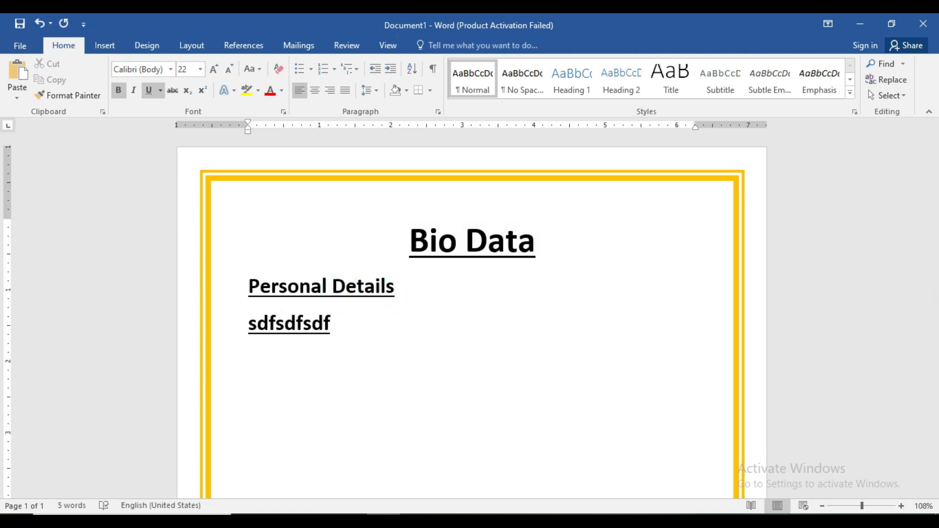
key("BackSpace")
key("BackSpace")
key("BackSpace")
key("BackSpace")
key("BackSpace")
key("BackSpace")
key("BackSpace")
key("BackSpace")
key("BackSpace")
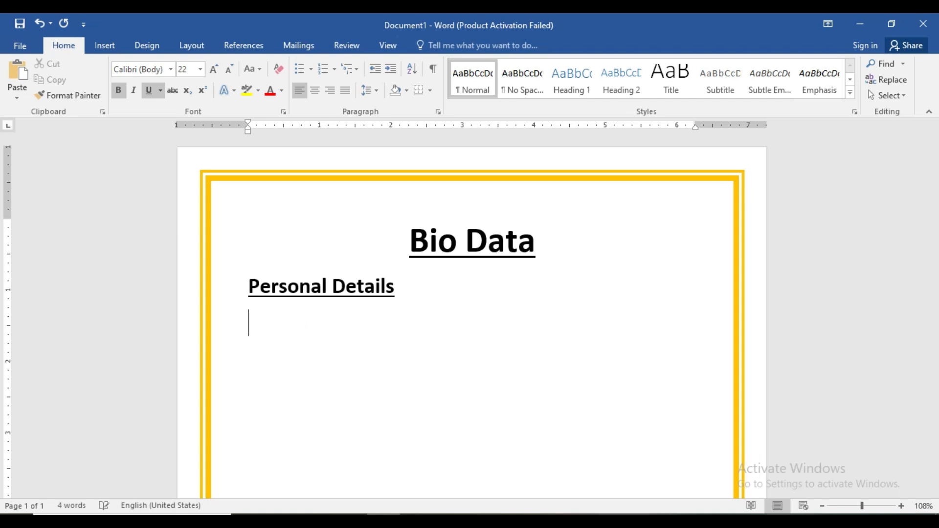
- Turn off underlining and shrink the new line's font to 14 pt
left_click(149, 91)
left_click(150, 91)
left_click(228, 69)
left_click(229, 69)
left_click(229, 69)
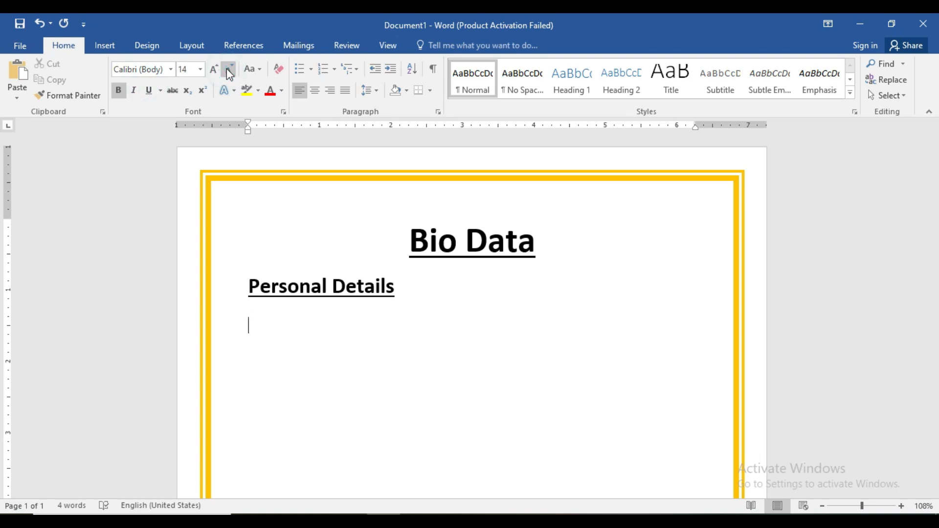
- Fill the Name row with a colon and the person's full name, then type 'Date Of Birth'
type("Name")
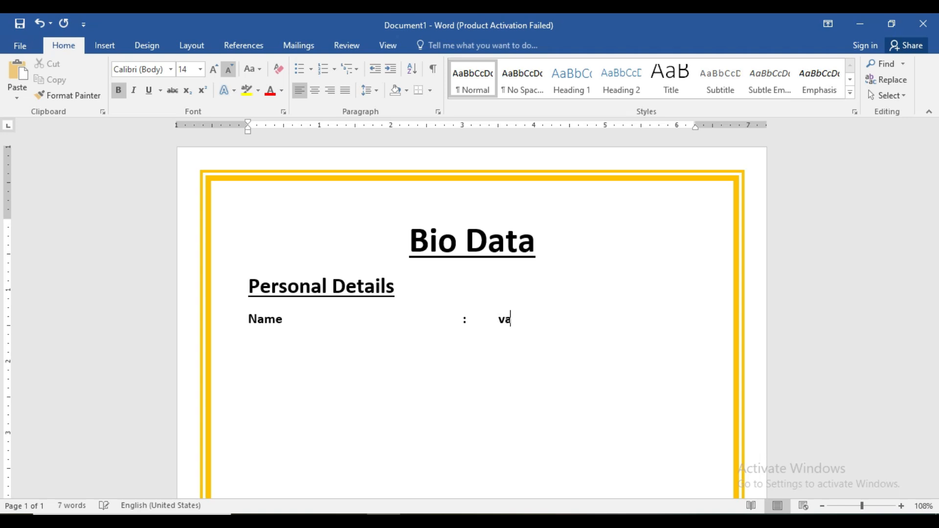
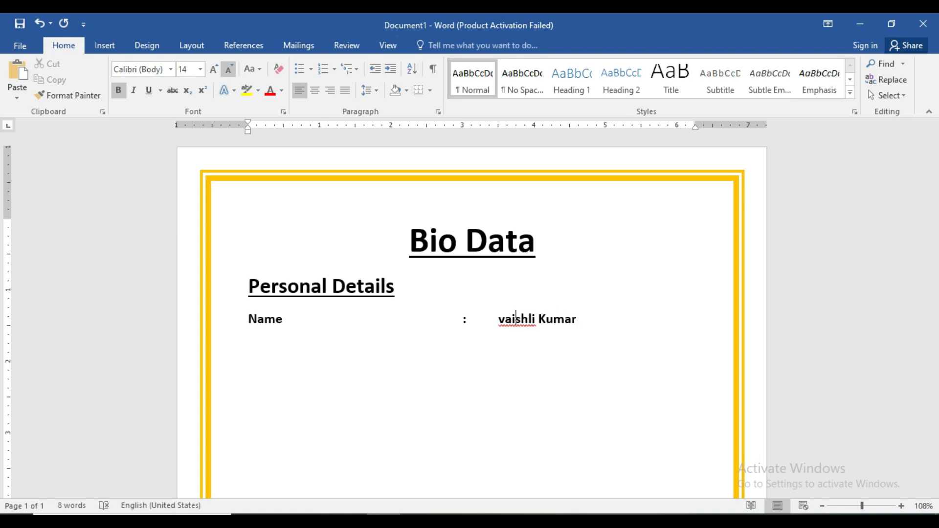
type("V")
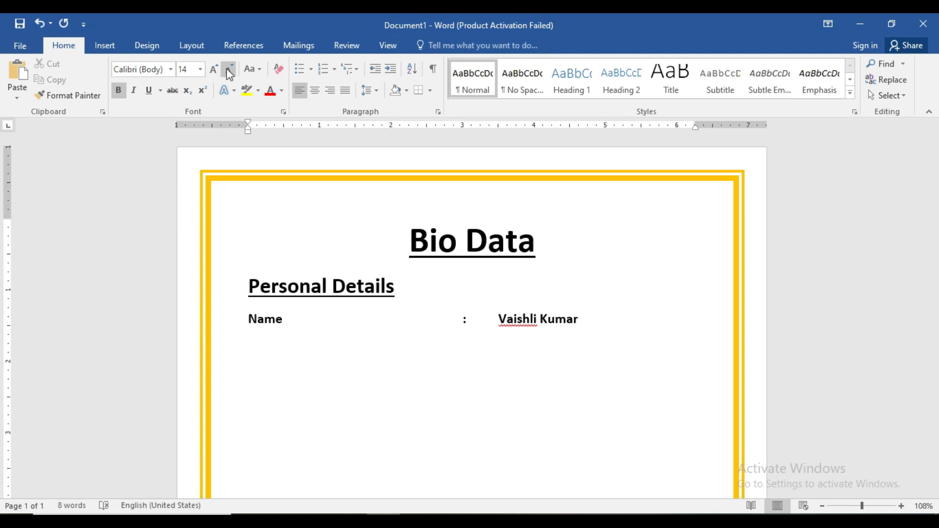
left_click(529, 321)
type("a")
left_click(585, 321)
key("Return")
type("Date ")
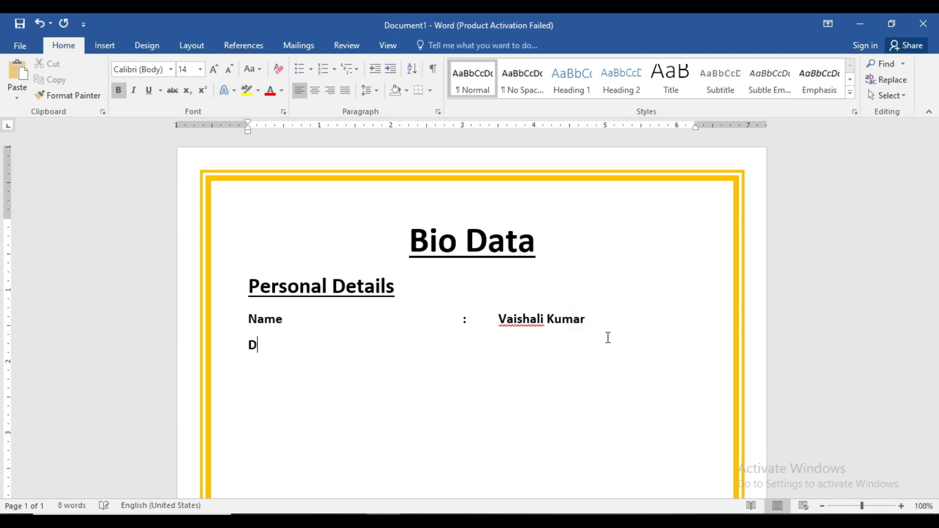
type("Of Birth")
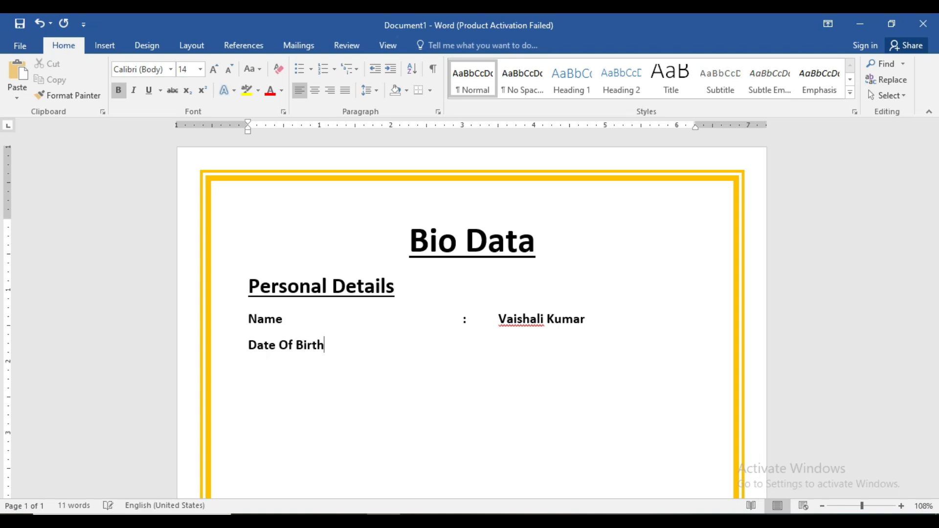
key("Tab")
key("Tab")
key("Tab")
key("Tab")
type(":")
key("Tab")
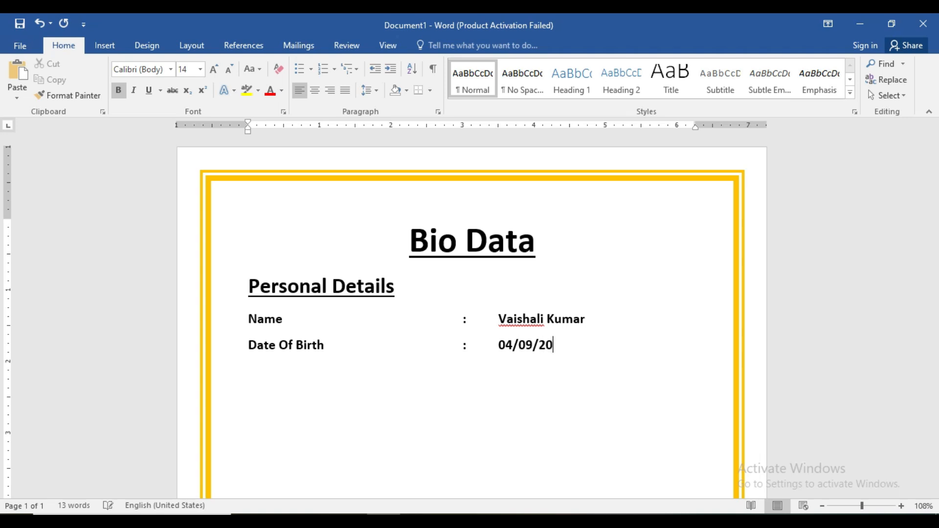
key("Return")
- Add a Height row reading ': 5 Feet, 4 Inch' aligned with the rows above
type("Height")
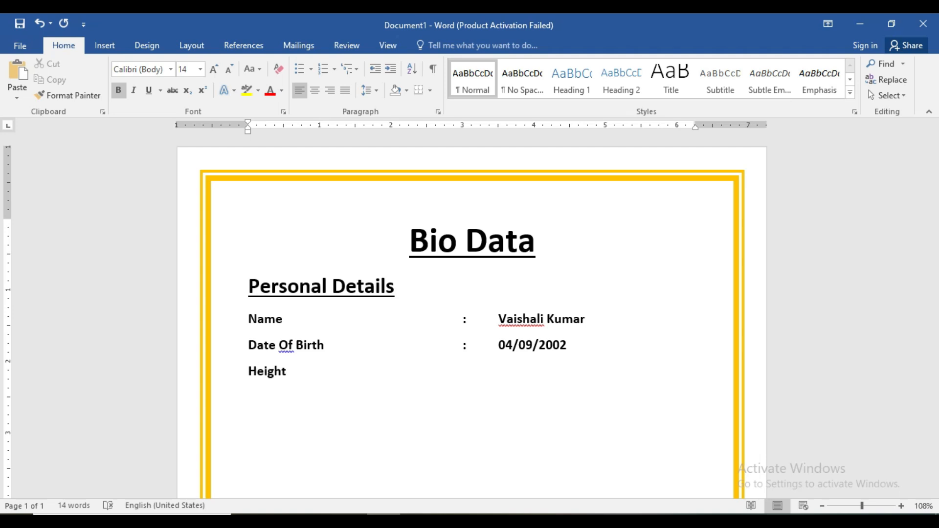
key("Tab")
key("Tab")
key("Tab")
key("Tab")
key("Tab")
type(":")
key("Tab")
type("5 Feet, 4 Inch")
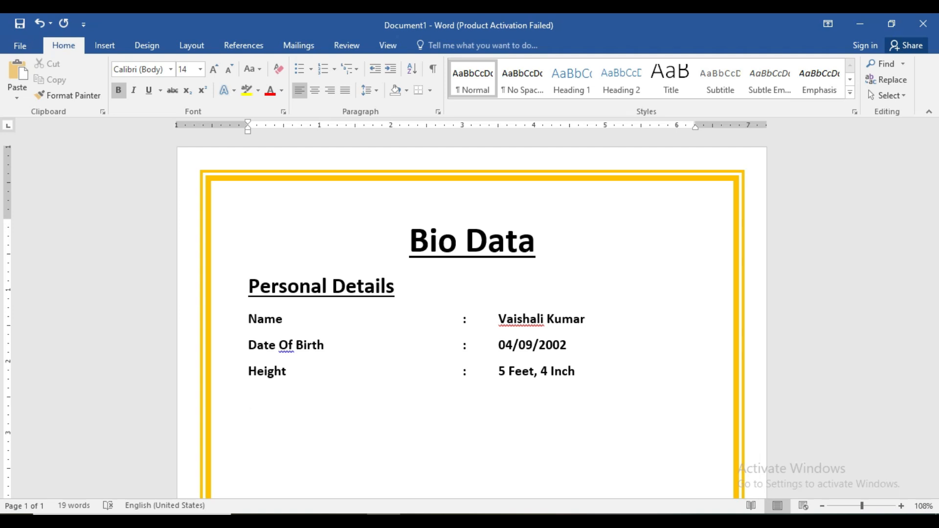
- Add an Education row with a colon and '1. B.com Complete'
type("D")
key("BackSpace")
type("Education")
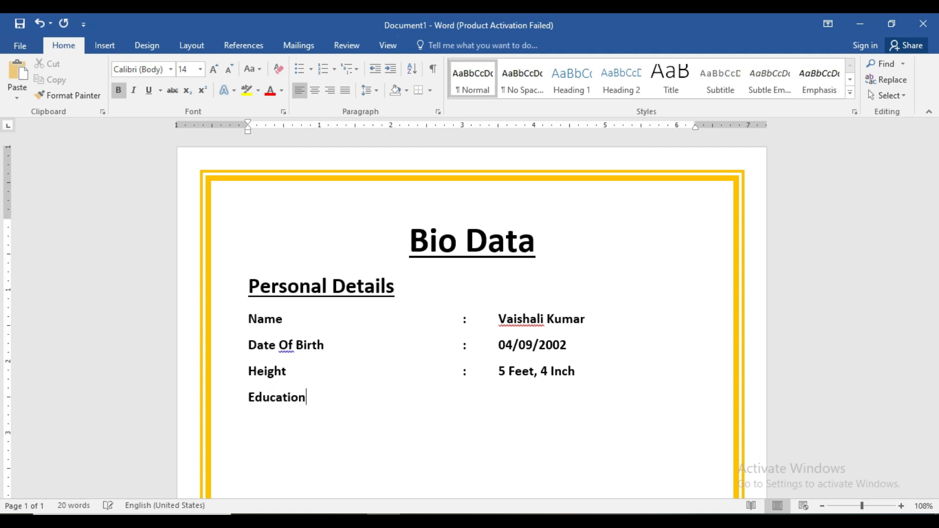
key("Tab")
key("Tab")
key("Tab")
key("Tab")
key("Tab")
type(":")
key("Tab")
type("1. B.com Complete")
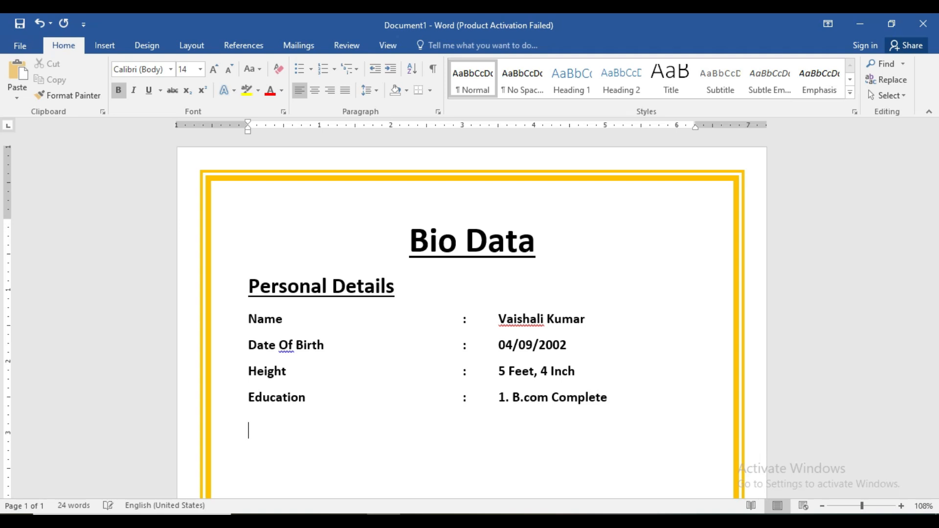
- Add '2. UP TET Qualified' beneath it in the value column
key("Tab")
key("Tab")
key("Tab")
key("Tab")
key("Tab")
key("Tab")
key("Tab")
type("2")
type(". ")
type("(")
key("BackSpace")
type("Up")
key("BackSpace")
type("P ty")
key("BackSpace")
key("BackSpace")
type("TET")
type(" W")
key("BackSpace")
type("Quali")
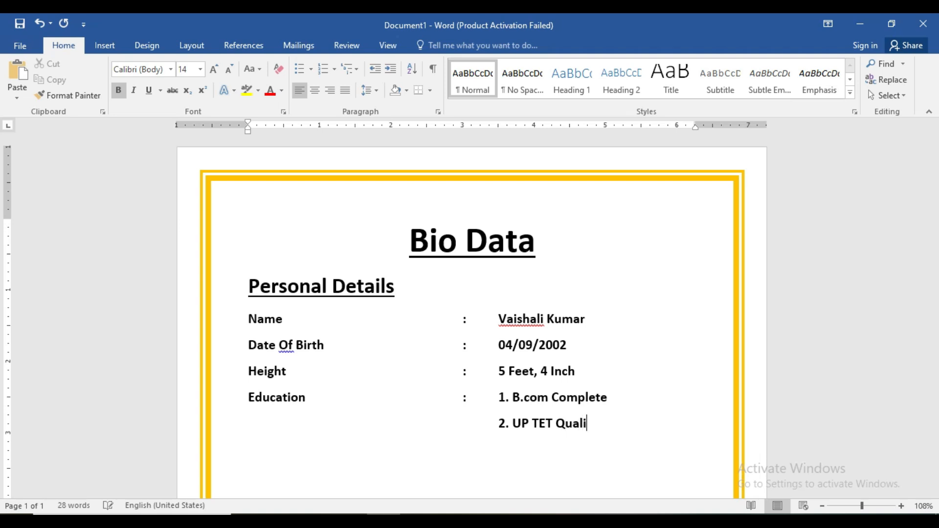
type("fied")
key("Return")
- Begin typing the word 'Family' on the next line
type("Fa")
type("mi")
type("luy")
key("BackSpace")
key("BackSpace")
type("iluy")
key("BackSpace")
key("BackSpace")
key("ctrl+z")
key("BackSpace")
key("BackSpace")
type("u")
key("BackSpace")
- Finish 'Family Details' and copy the Personal Details heading format onto it
type("y")
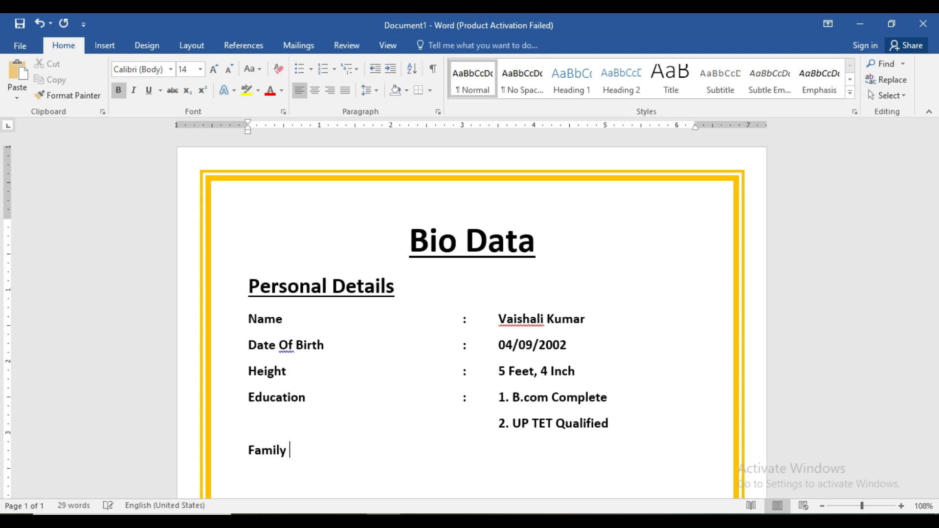
type(" Da")
key("BackSpace")
type("etails")
key("BackSpace")
key("BackSpace")
type("ls")
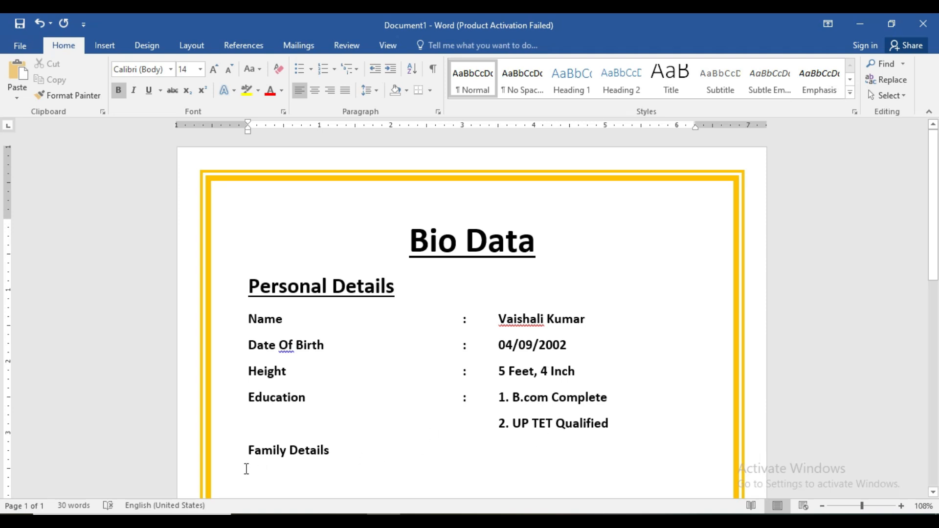
left_click(300, 286)
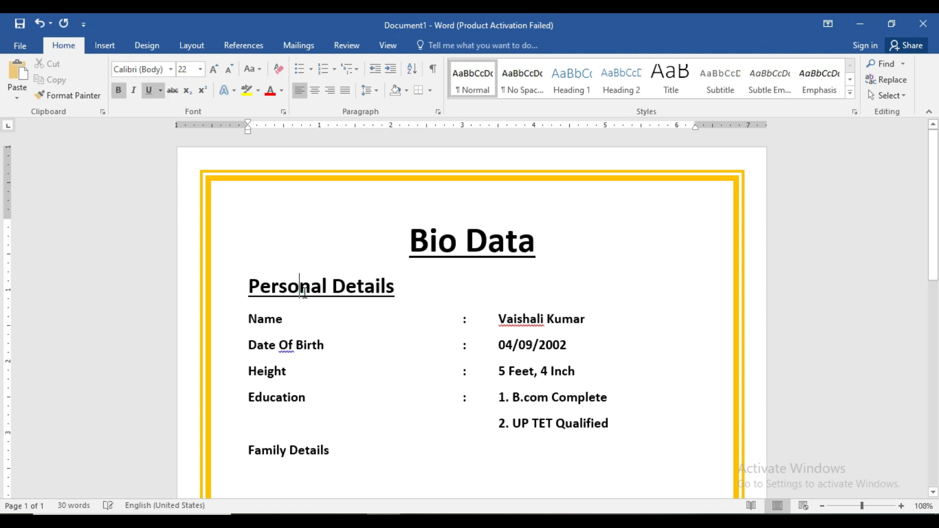
left_click(83, 91)
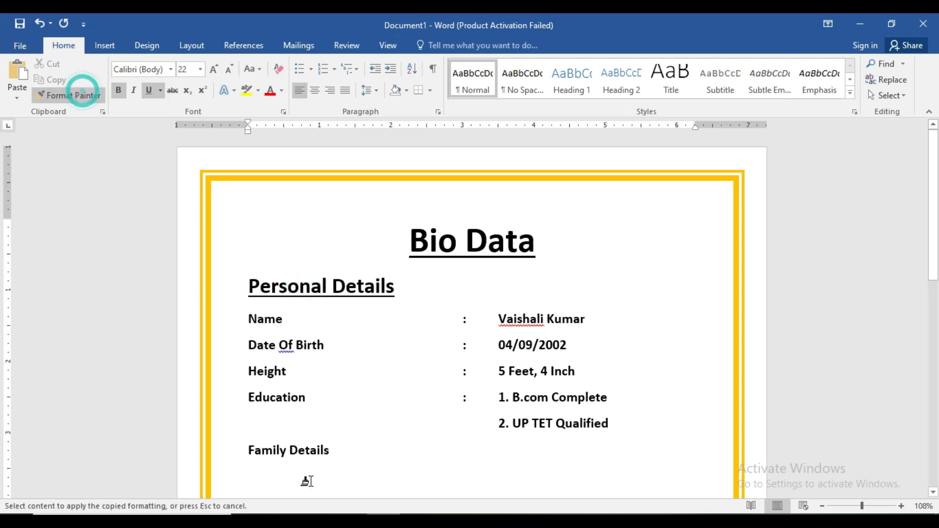
left_click_drag(243, 456, 332, 455)
- Start a new line below Family Details with non-underlined 14 pt text
left_click(381, 462)
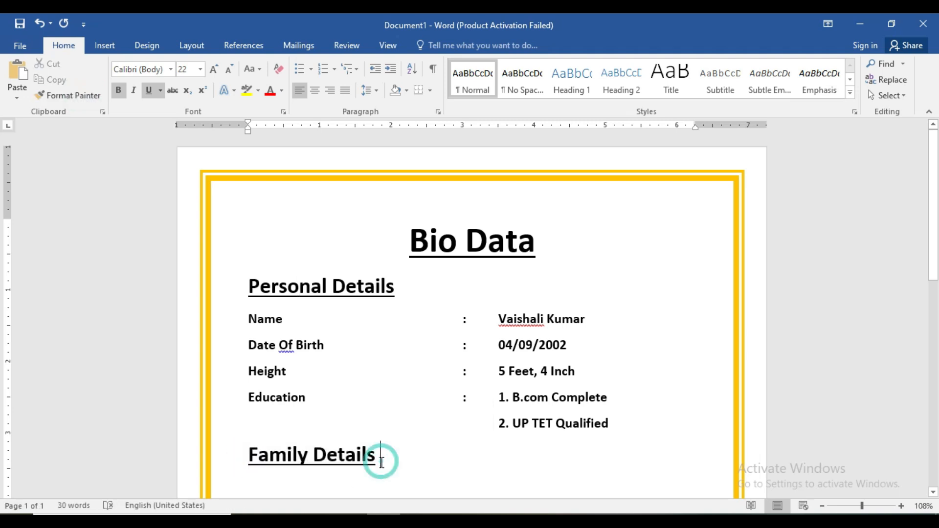
key("Return")
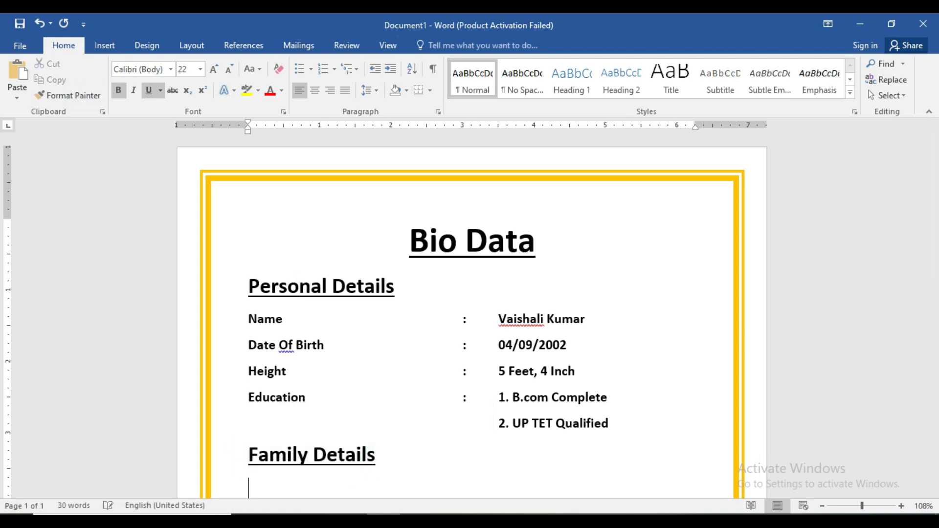
scroll(847, 321, "down", 2)
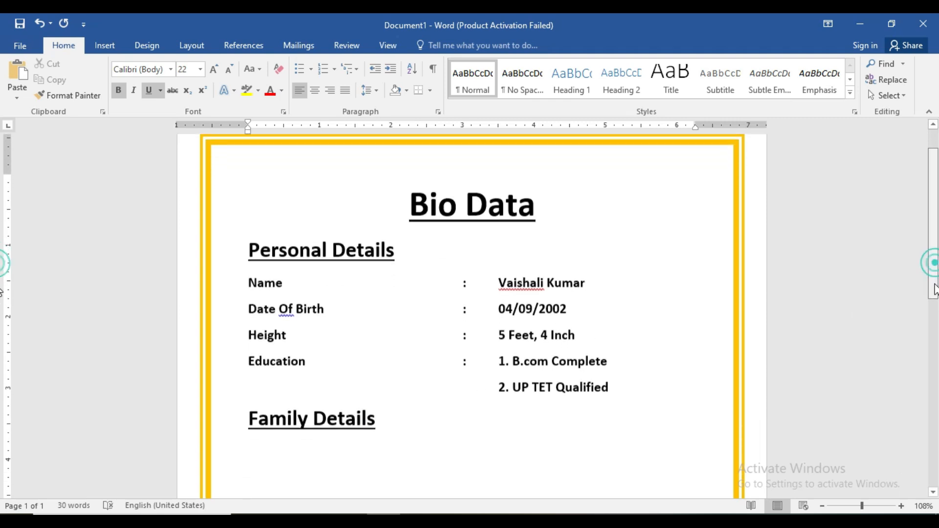
left_click(149, 91)
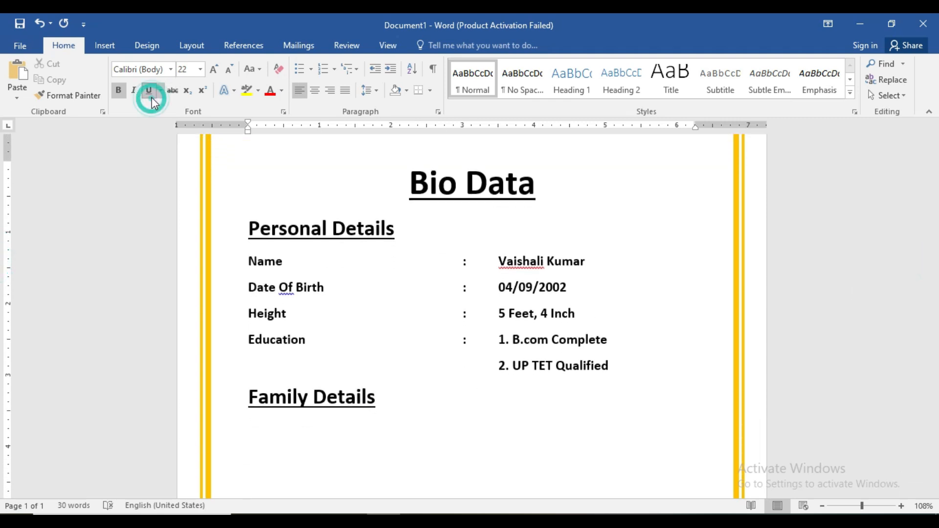
left_click(227, 70)
left_click(227, 70)
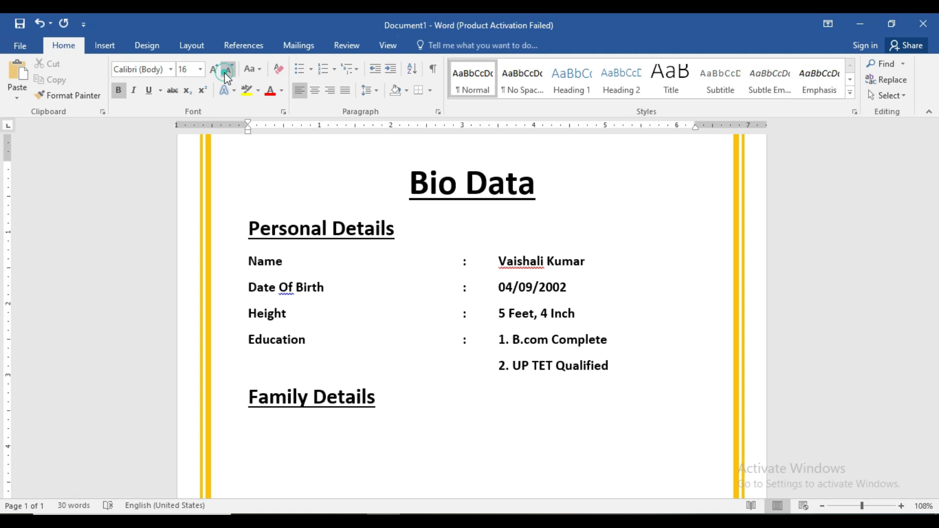
left_click(227, 70)
left_click(227, 70)
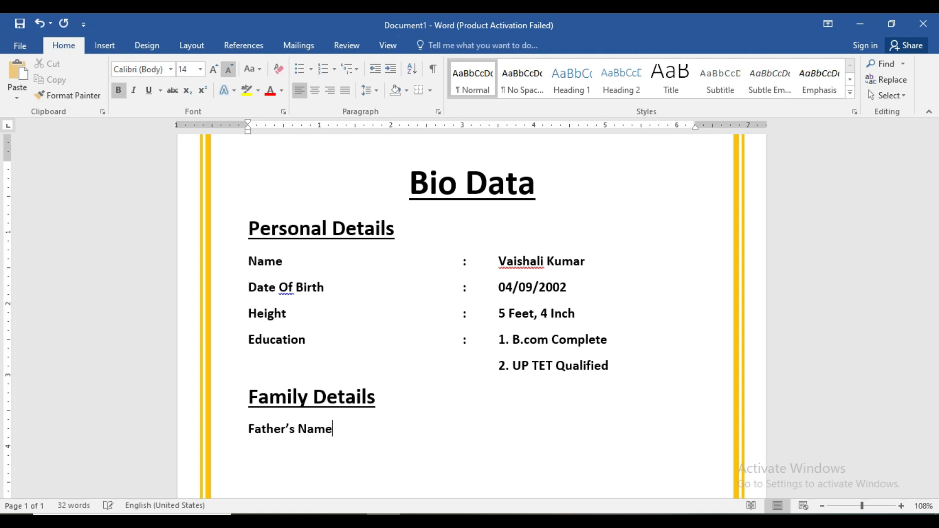
- Add a Father's Name row with a tabbed colon, then the father's name plus '(Primary Teacher)'
key("Tab")
key("Tab")
key("Tab")
key("Tab")
key("BackSpace")
key("BackSpace")
key("BackSpace")
key("BackSpace")
key("BackSpace")
key("BackSpace")
key("BackSpace")
key("BackSpace")
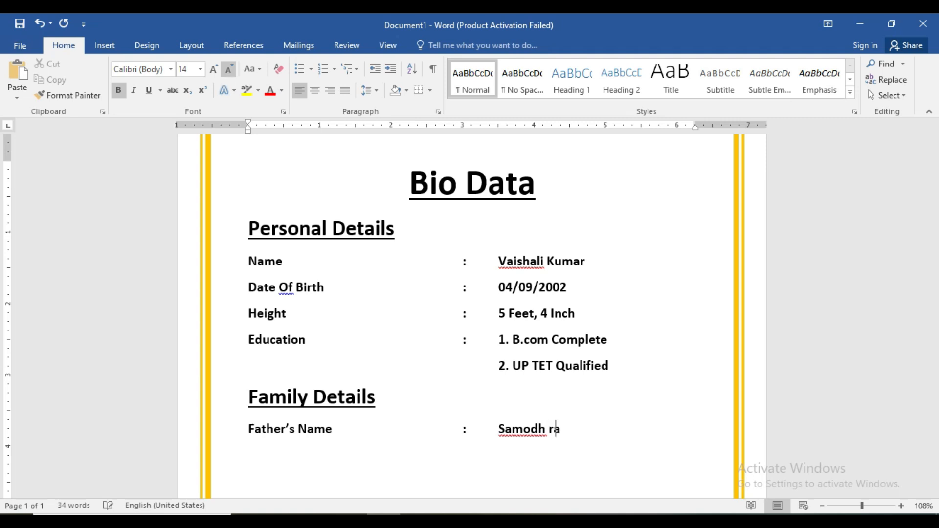
key("BackSpace")
key("BackSpace")
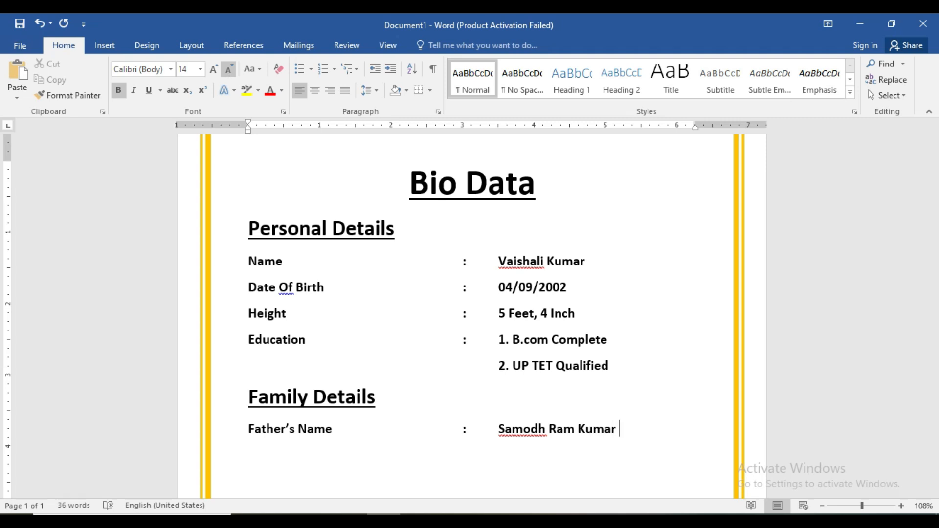
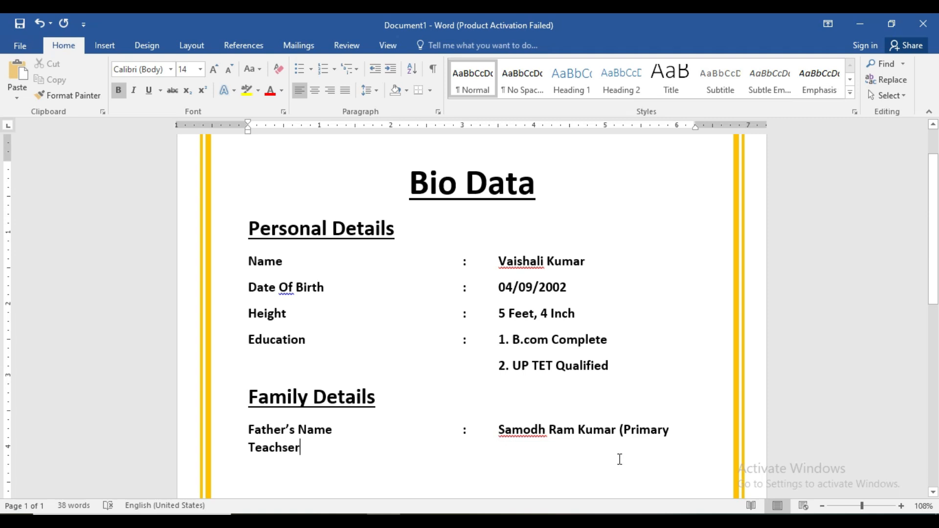
- Remove the extra tab before the colon and correct 'Teachser' to 'Teacher'
left_click(497, 431)
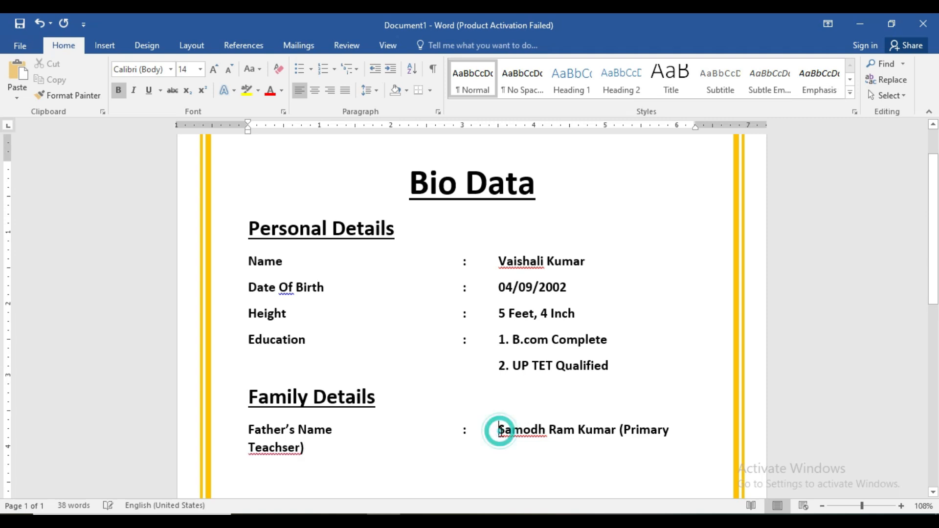
left_click(422, 430)
key("BackSpace")
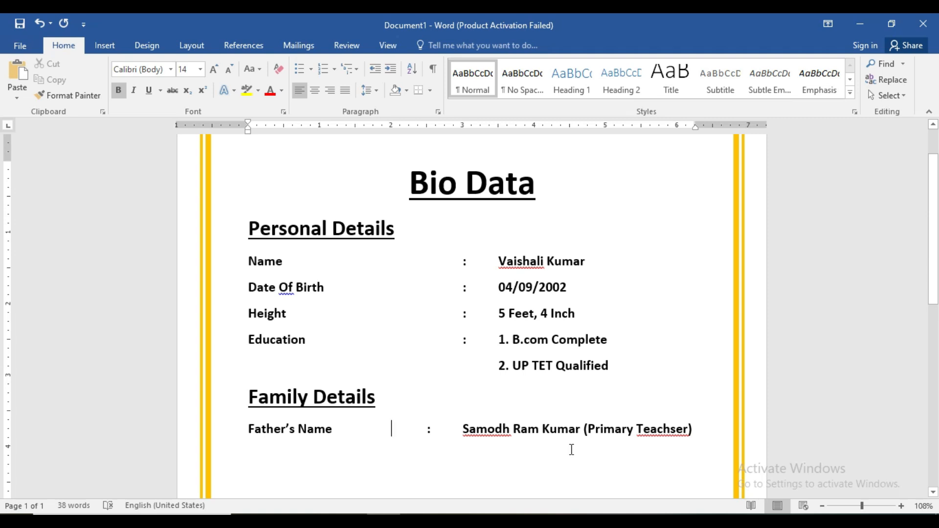
left_click(682, 429)
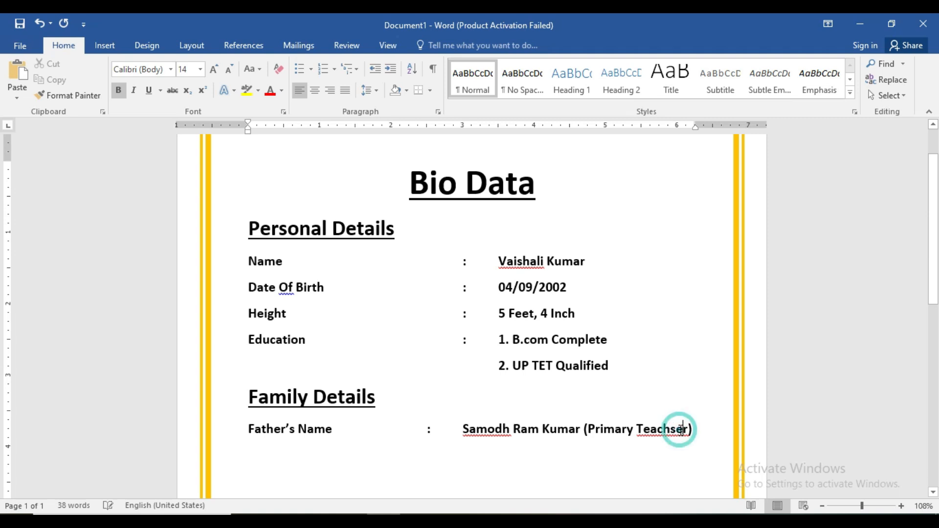
key("BackSpace")
key("BackSpace")
key("BackSpace")
key("BackSpace")
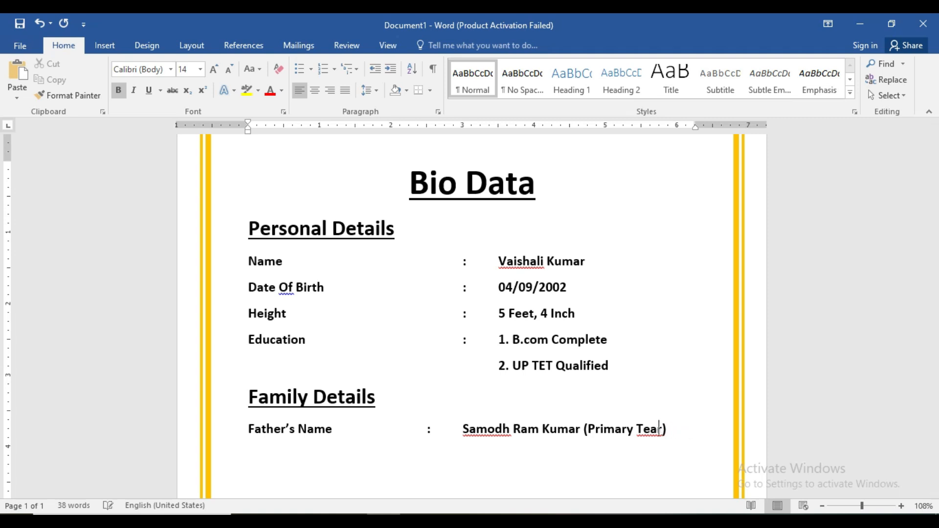
type("che")
- Start an empty line below the row with underline off and font size 14
left_click(690, 429)
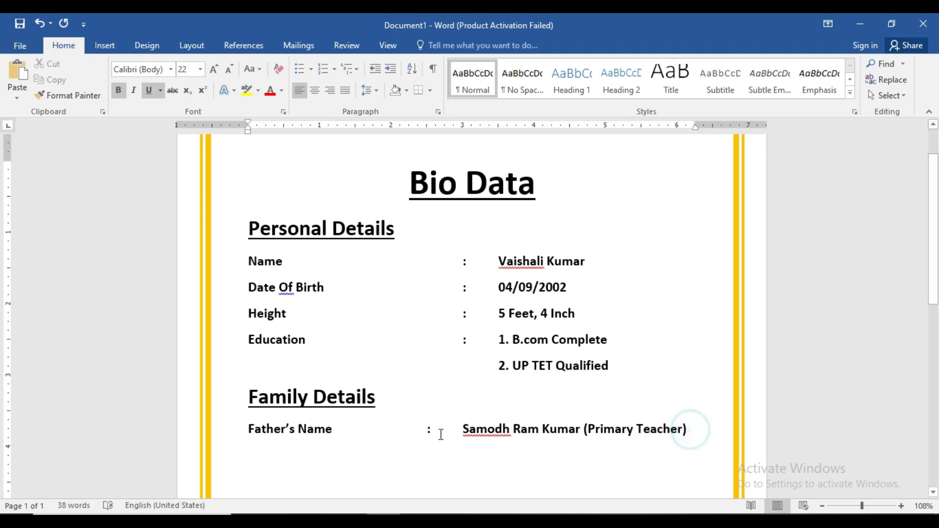
key("Return")
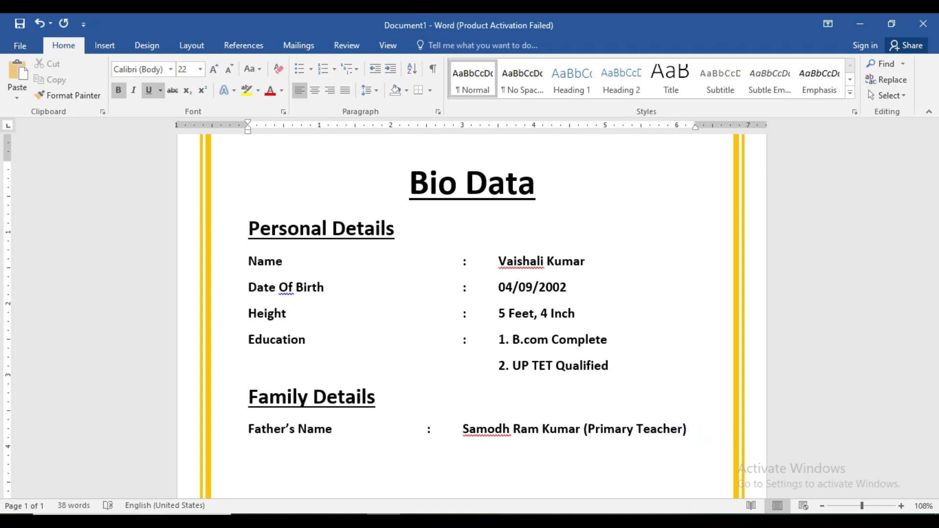
type("Mo")
key("BackSpace")
key("BackSpace")
left_click(146, 95)
left_click(225, 73)
left_click(225, 73)
left_click(225, 73)
left_click(225, 73)
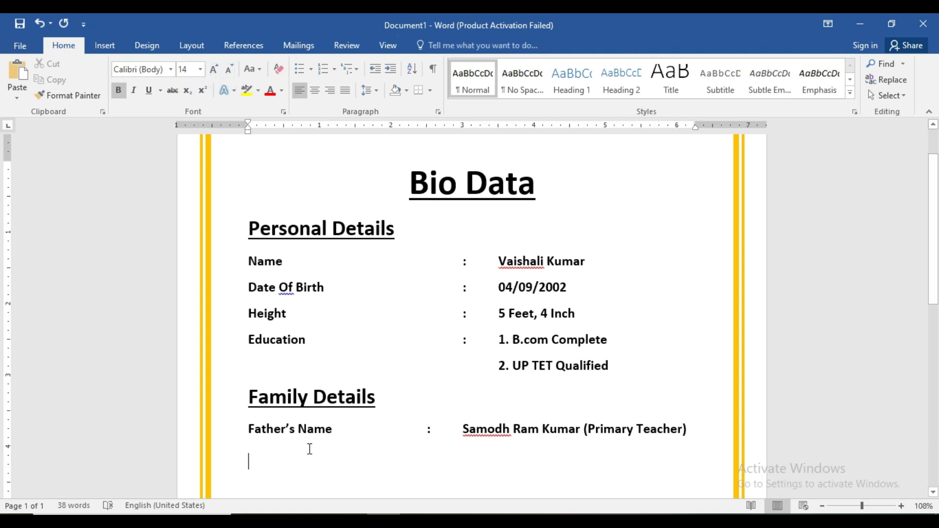
- Add a Mother's Name row with a colon and the mother's name plus '(House Wife)'
key("BackSpace")
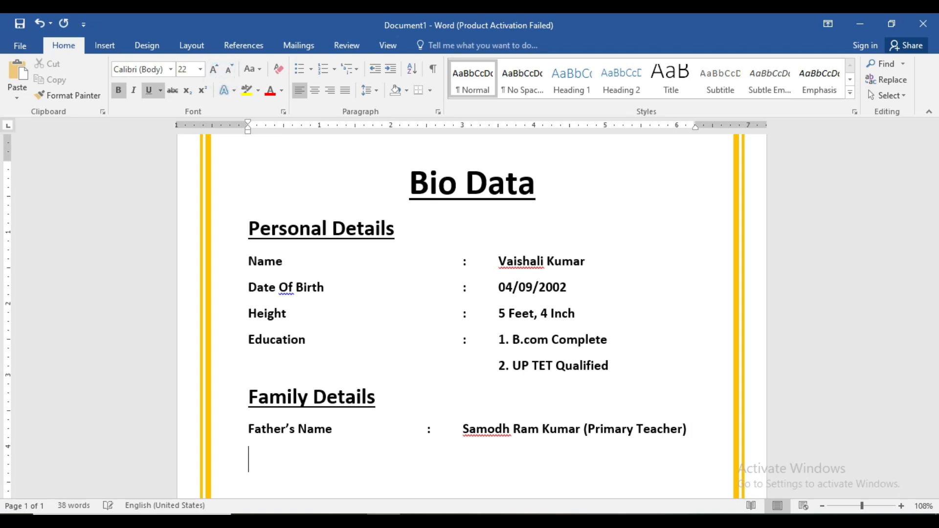
left_click(688, 430)
key("Return")
type("Mo")
type("ther")
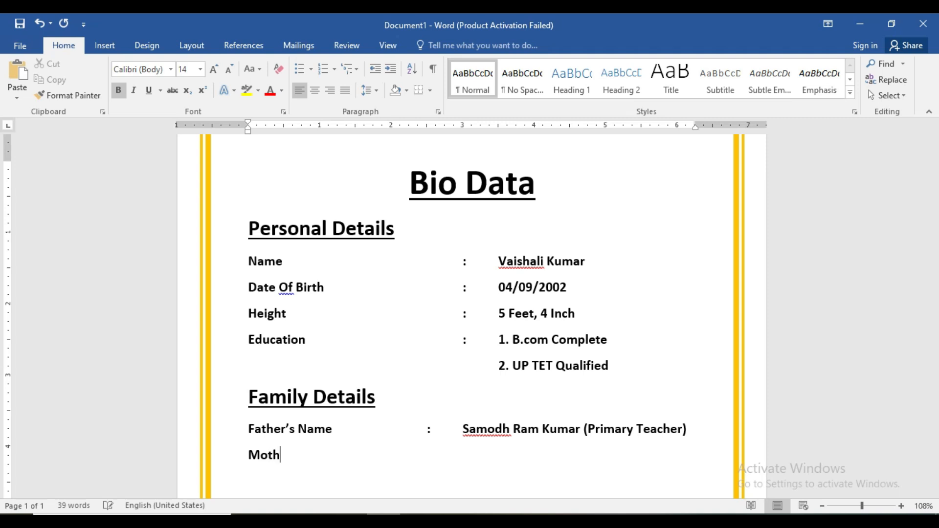
type("'s ")
type("Name")
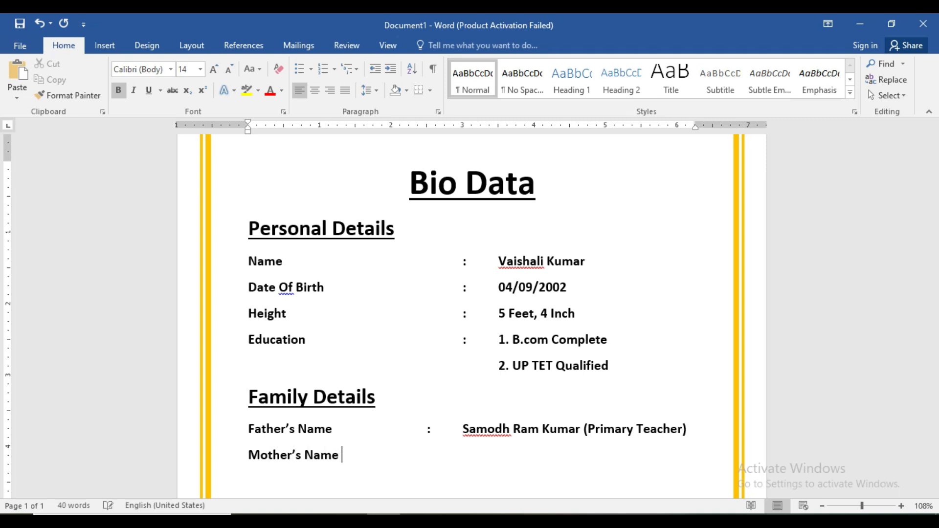
key("Tab")
key("Tab")
type(":")
key("Tab")
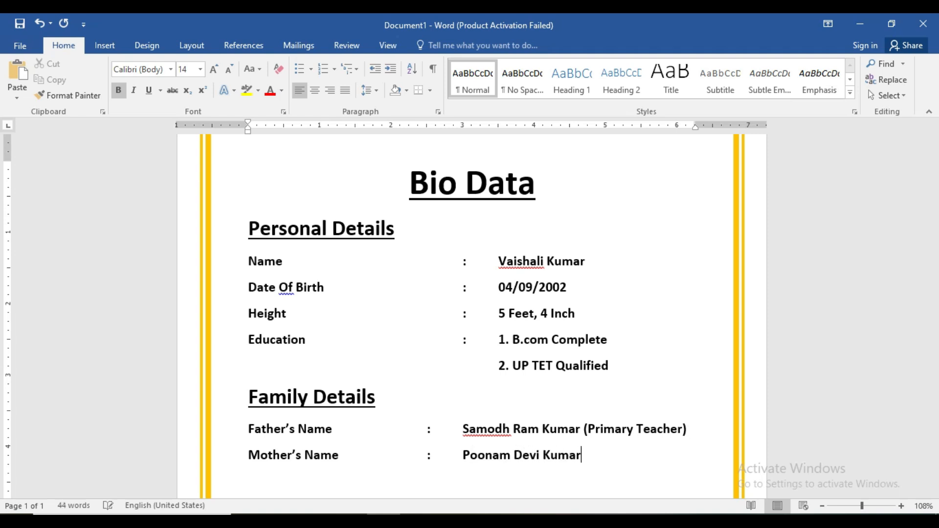
type(" (House WW")
key("BackSpace")
type("ife)")
key("BackSpace")
key("BackSpace")
type(")")
- Add a Brother's Name row with a tabbed colon and the brother's full name
key("Return")
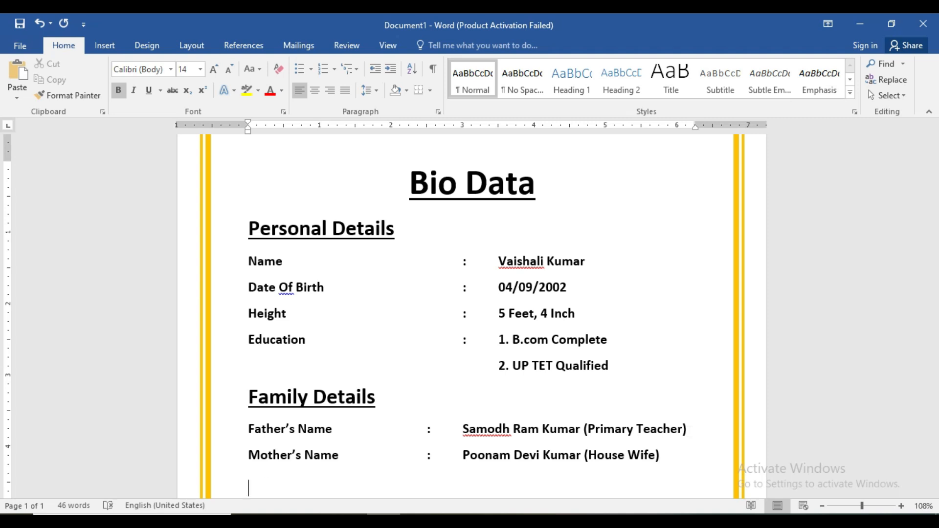
type("Brothe;")
key("BackSpace")
type("'s")
type(" N")
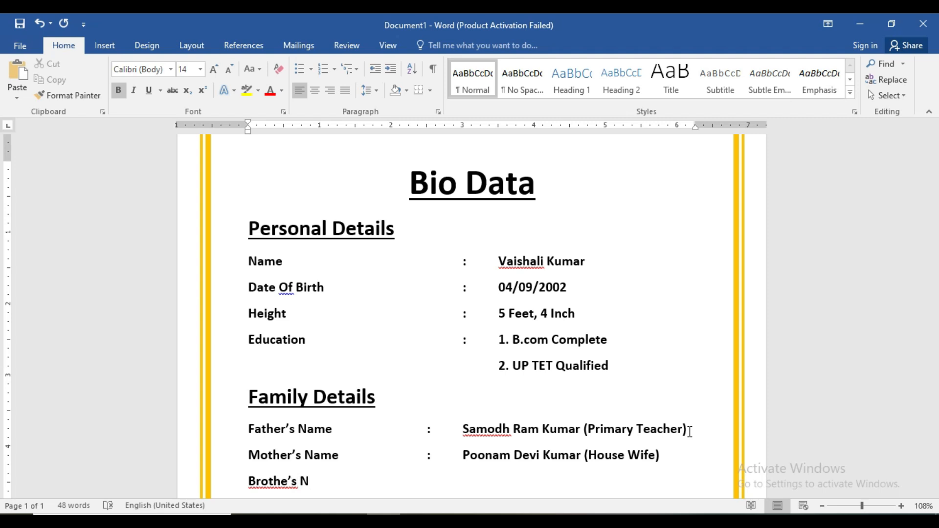
type("r")
key("Right")
key("Right")
key("Right")
key("Right")
type("ane")
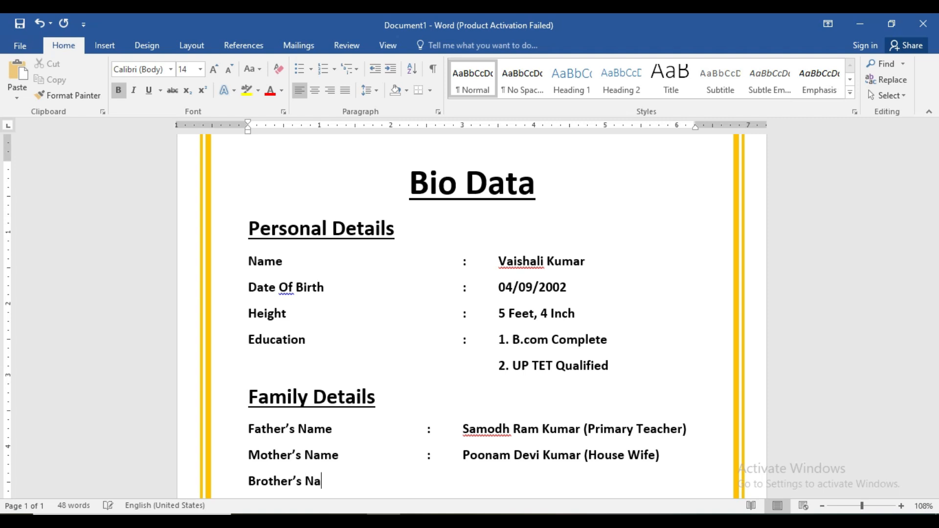
key("BackSpace")
key("BackSpace")
type("me")
key("Tab")
key("Tab")
key("Tab")
type(":")
key("Tab")
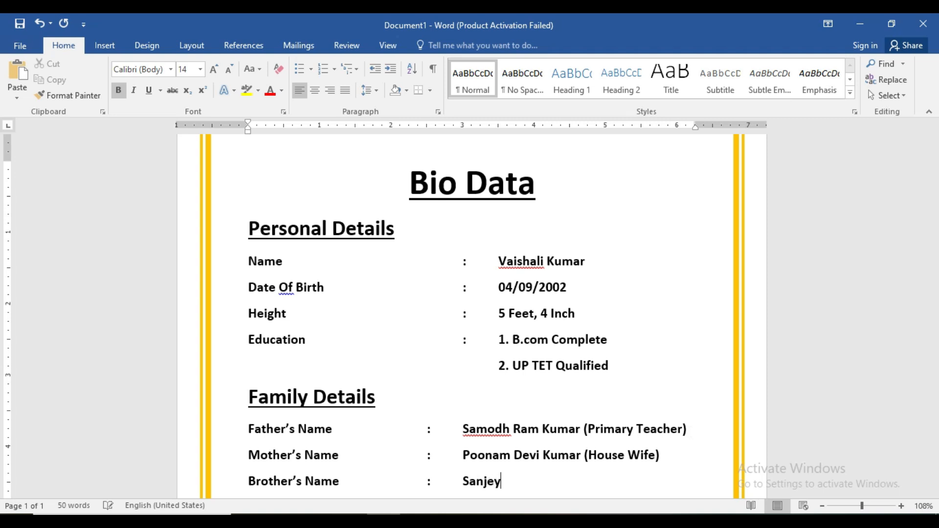
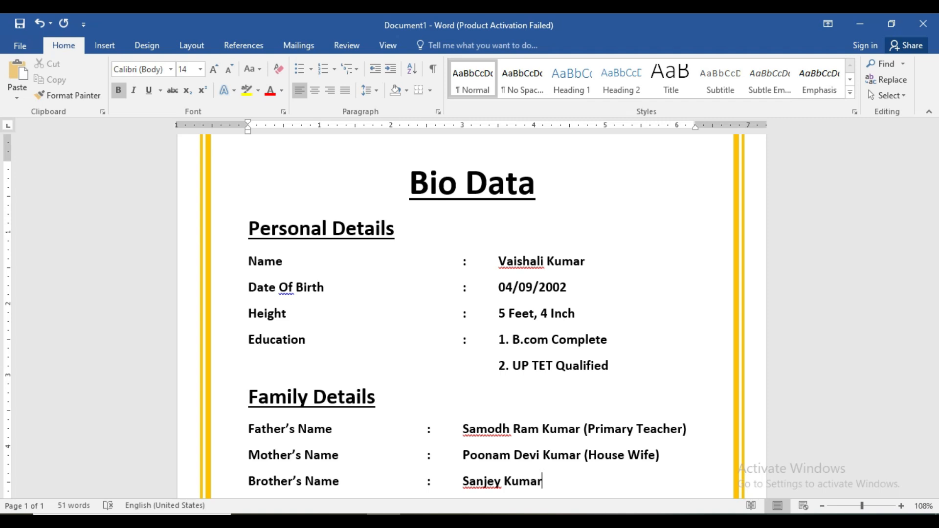
- Add a Sister's Name row listing both sisters' names separated by a comma
key("Return")
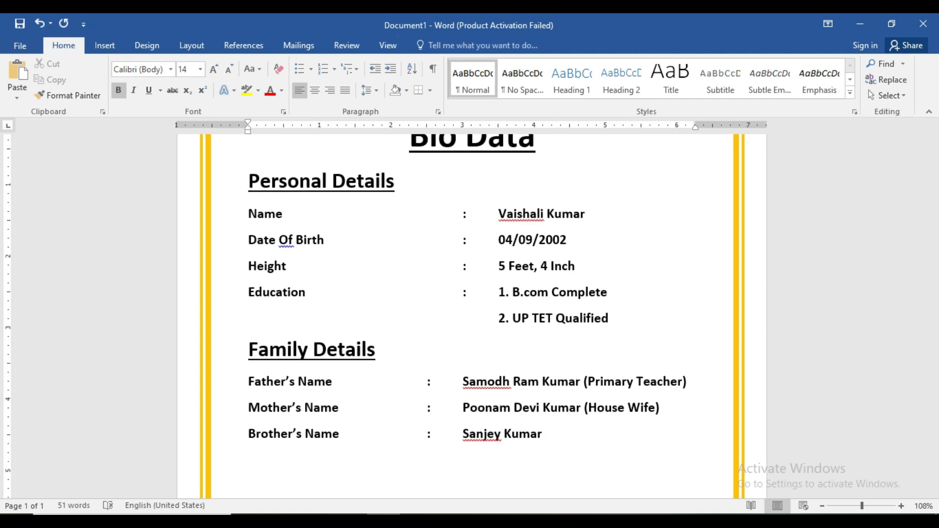
type("Sis")
type("ter")
type("'s nam")
key("BackSpace")
key("BackSpace")
key("BackSpace")
type("Na,e")
key("BackSpace")
key("BackSpace")
type("me")
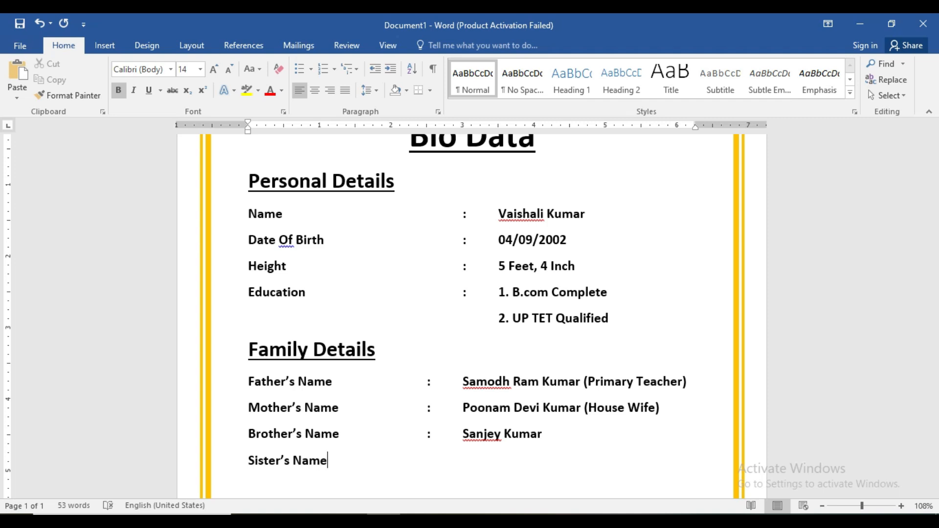
key("Tab")
key("Tab")
key("Tab")
type(":")
key("Tab")
type("O")
key("BackSpace")
type("Pilo")
key("BackSpace")
key("BackSpace")
key("BackSpace")
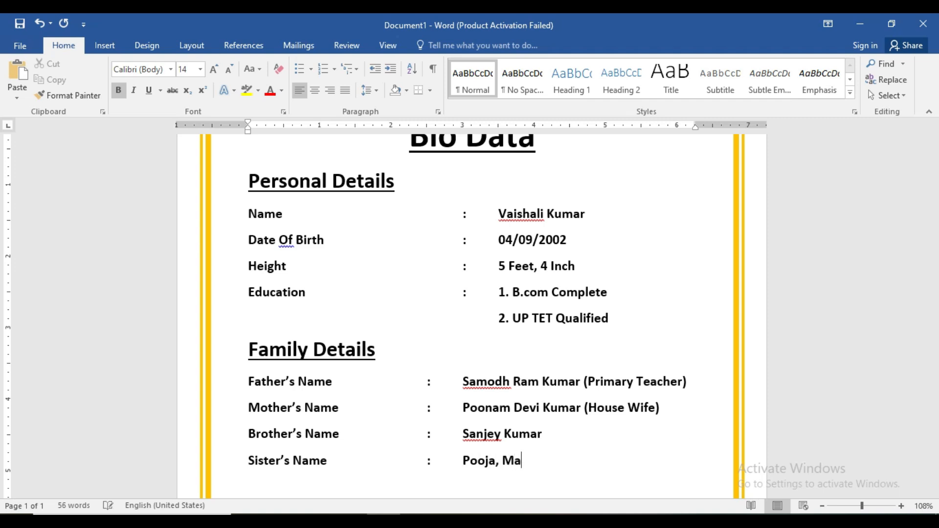
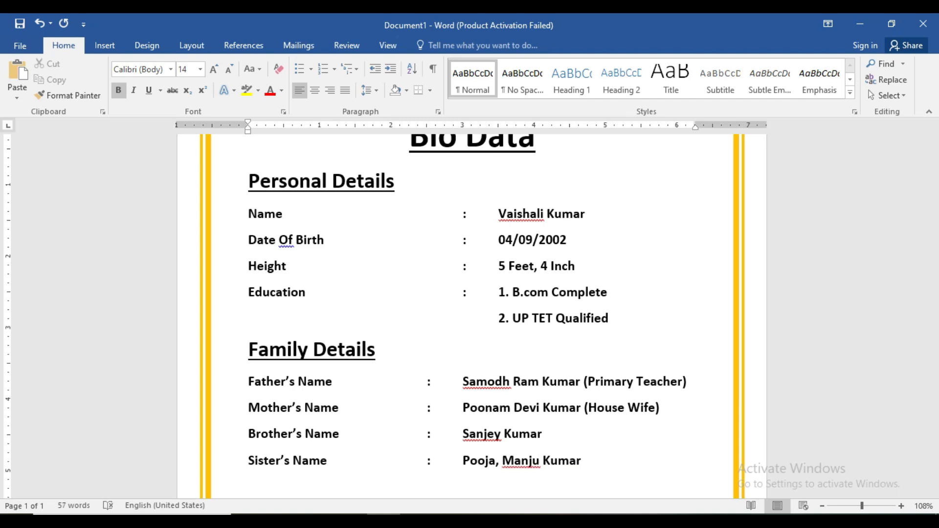
left_click(542, 462)
type(",")
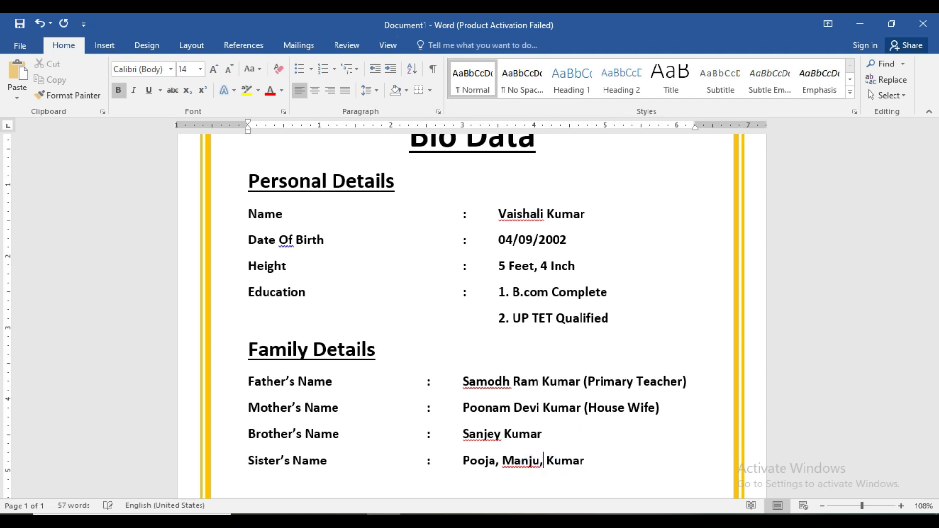
left_click(584, 461)
key("Down")
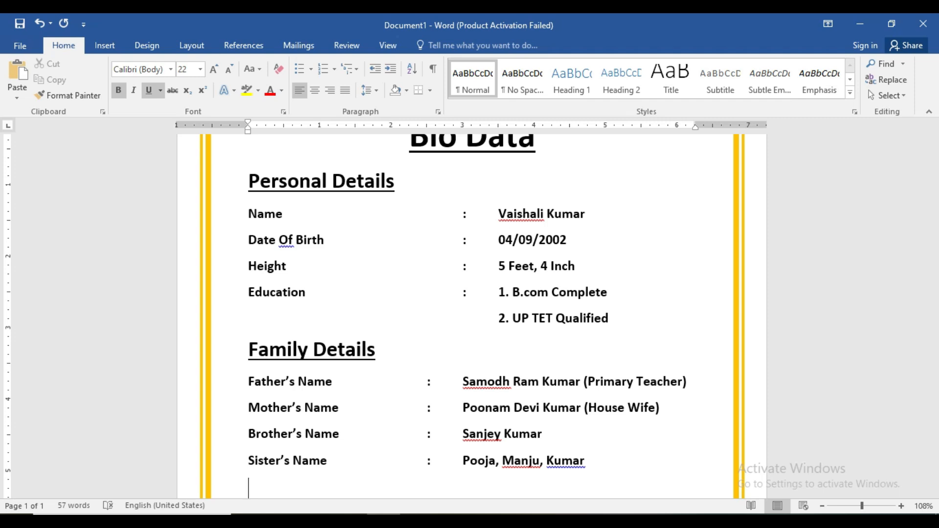
- Type the 'Address' heading and start a new line below it
type("Adde")
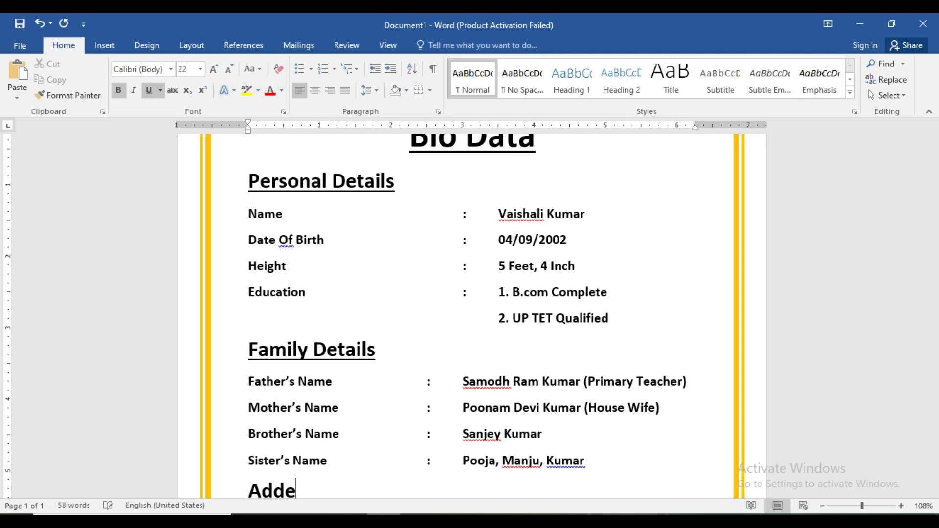
type("r")
key("BackSpace")
key("BackSpace")
type("ress")
key("Return")
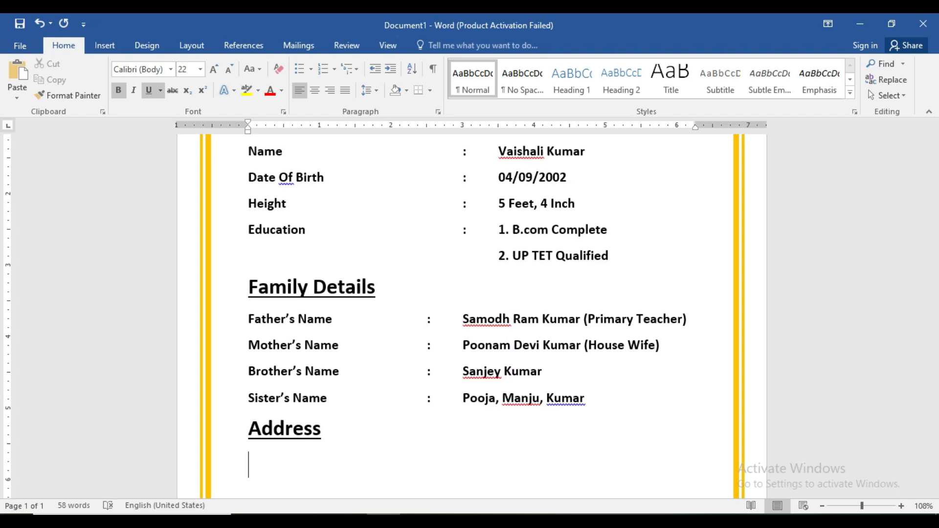
- Turn off underline on the new line and shrink the font to 14
key("Tab")
- Type a tabbed colon followed by the two-line address ending with city and state
key("Tab")
key("Tab")
key("BackSpace")
key("BackSpace")
key("BackSpace")
left_click(151, 90)
left_click(228, 69)
left_click(229, 69)
left_click(228, 69)
left_click(228, 69)
key("Tab")
key("Tab")
key("Tab")
key("Tab")
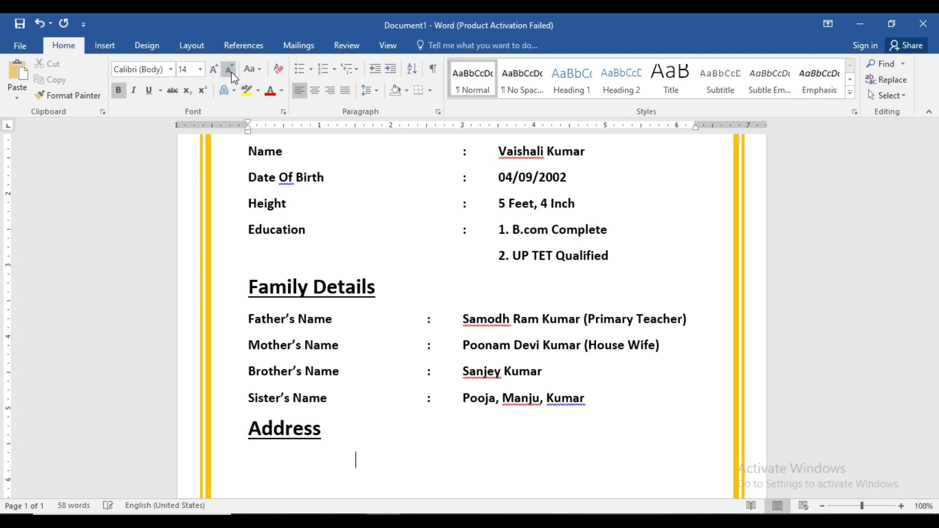
type("P:")
key("BackSpace")
type(":")
key("Tab")
type("H")
key("BackSpace")
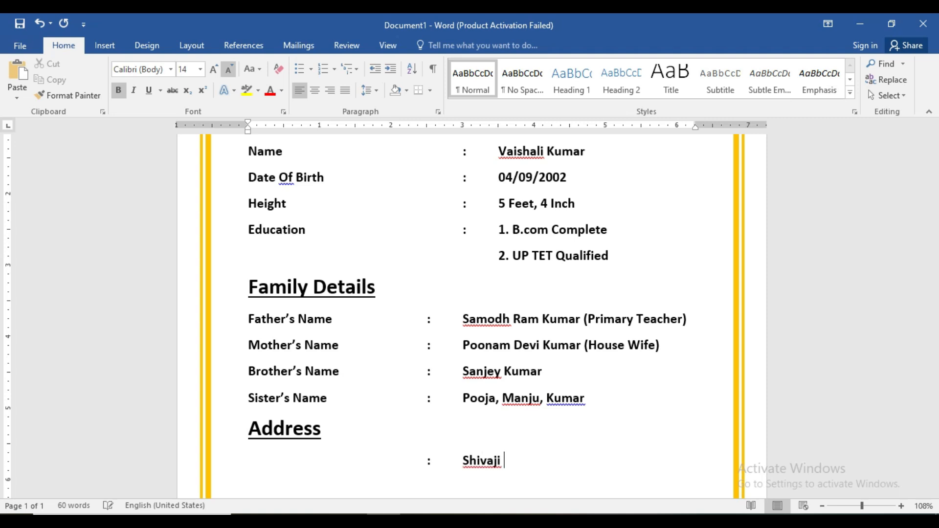
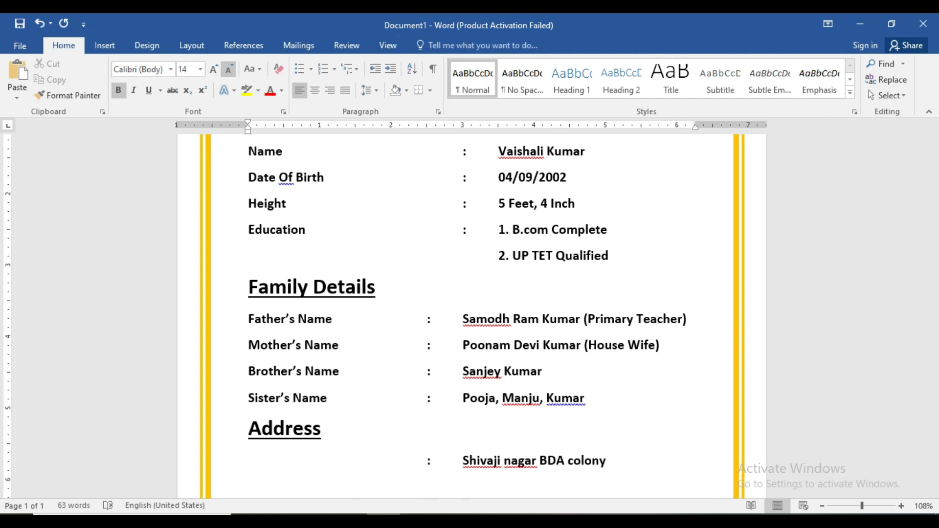
type(">P")
key("BackSpace")
key("BackSpace")
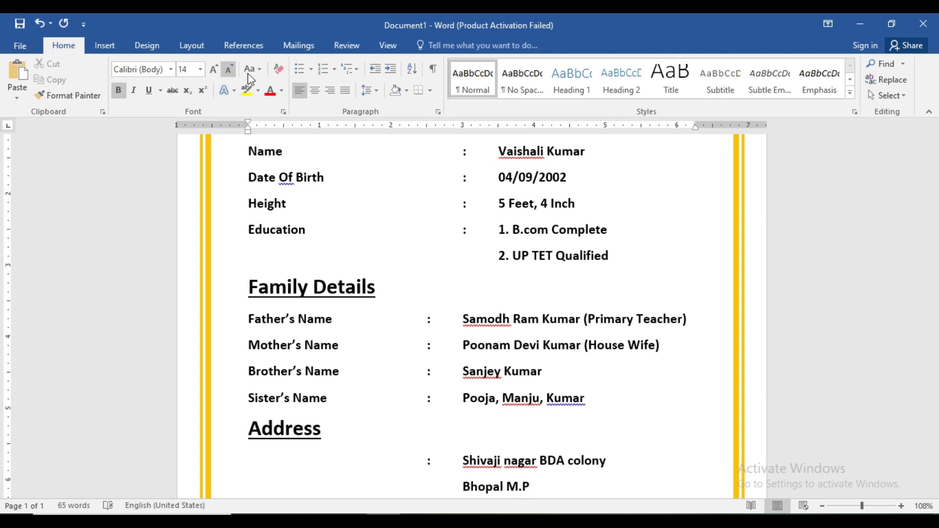
- Run Spelling & Grammar, ignoring the flagged names and changing 'Of' to 'of' in Date of Birth
left_click_drag(935, 295, 933, 258)
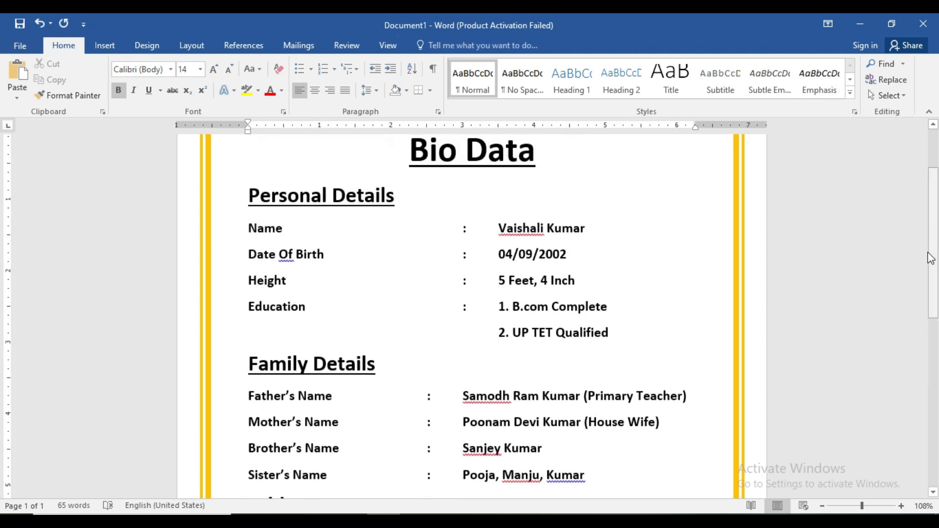
left_click(356, 47)
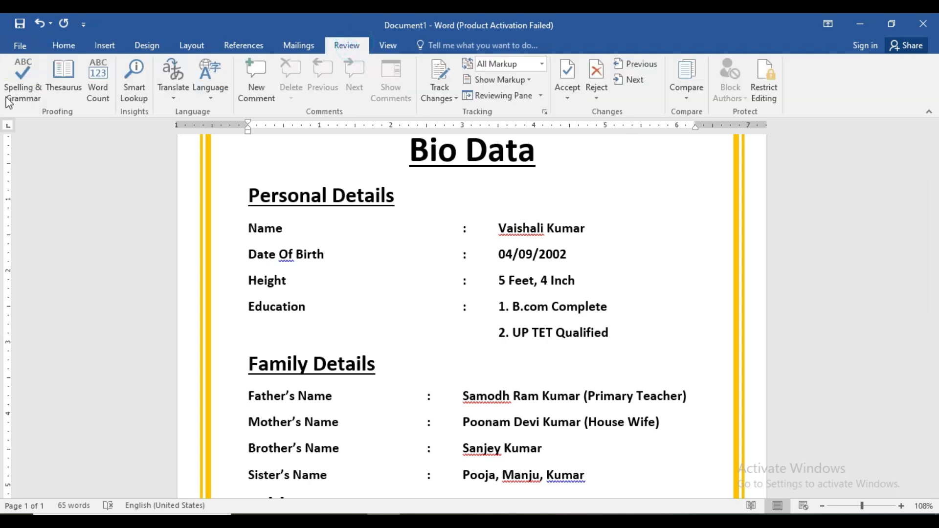
left_click(29, 79)
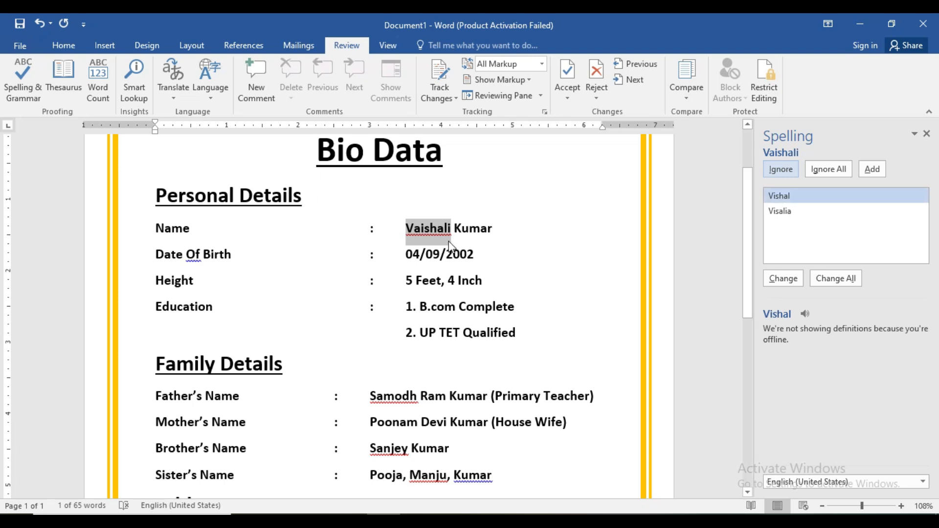
left_click(783, 171)
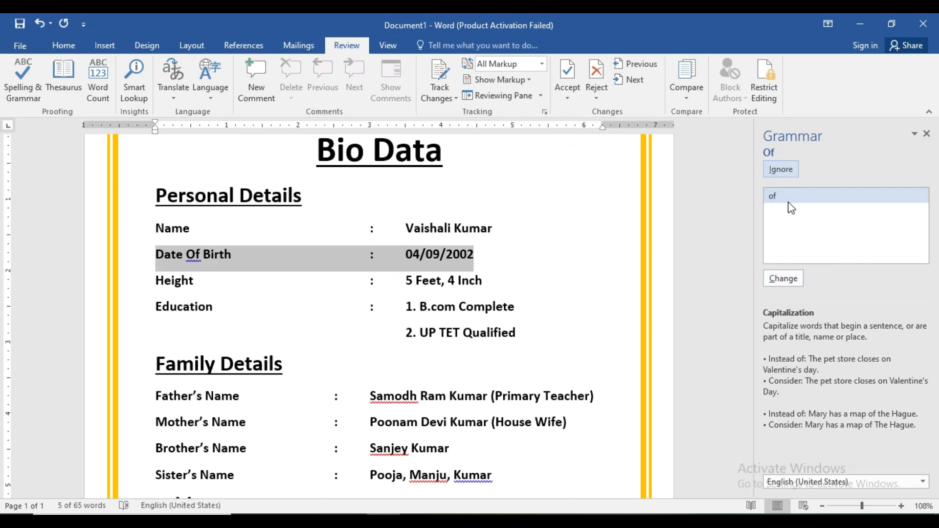
left_click(783, 277)
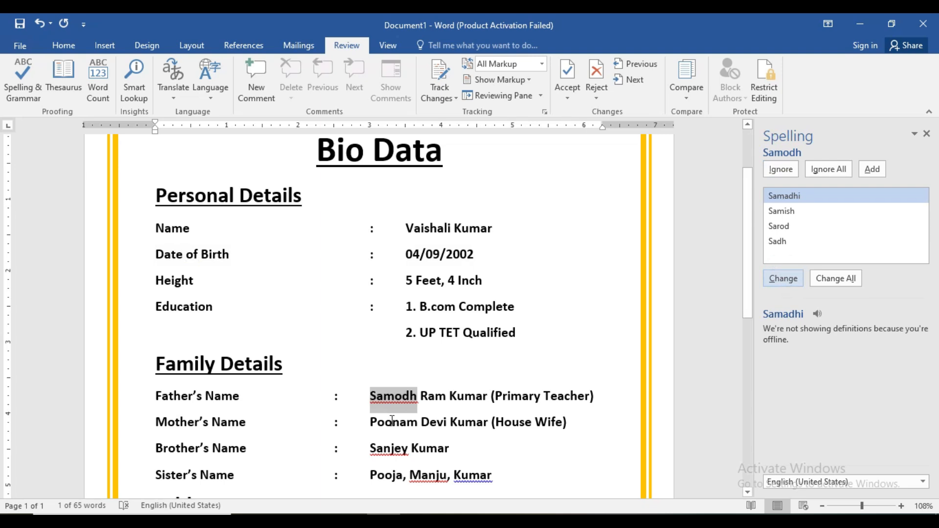
left_click(768, 169)
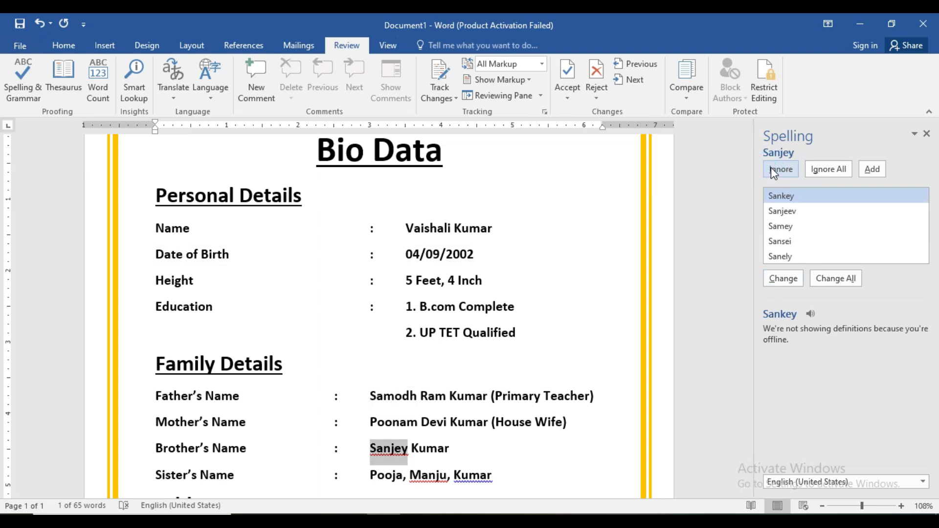
left_click(771, 168)
left_click(773, 169)
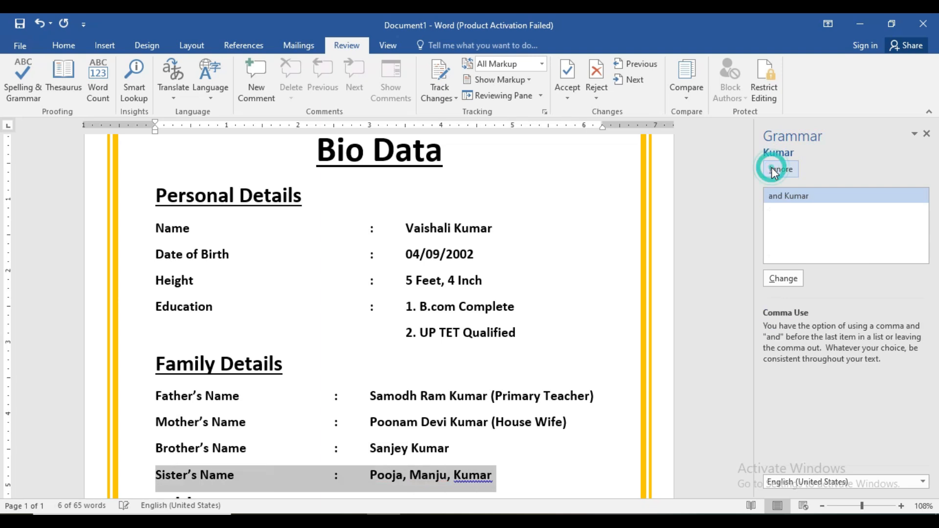
left_click(773, 169)
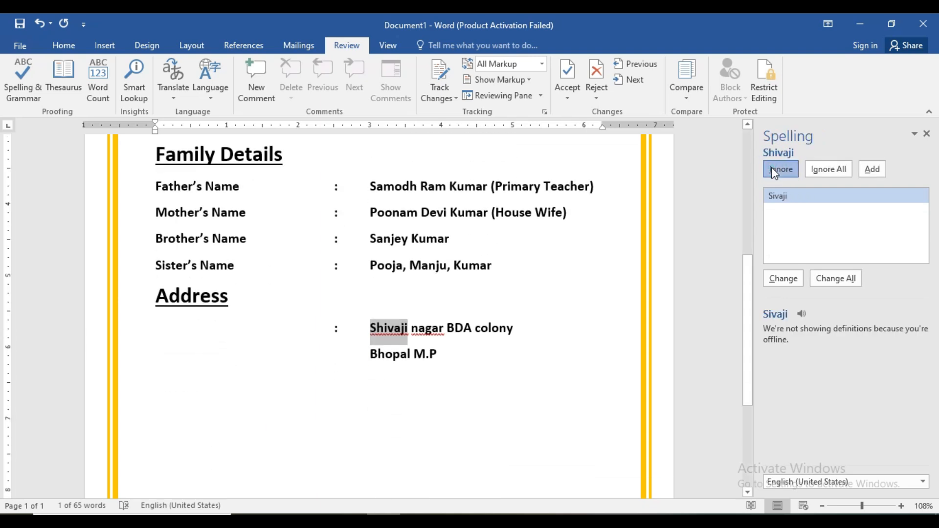
left_click(775, 170)
left_click(774, 170)
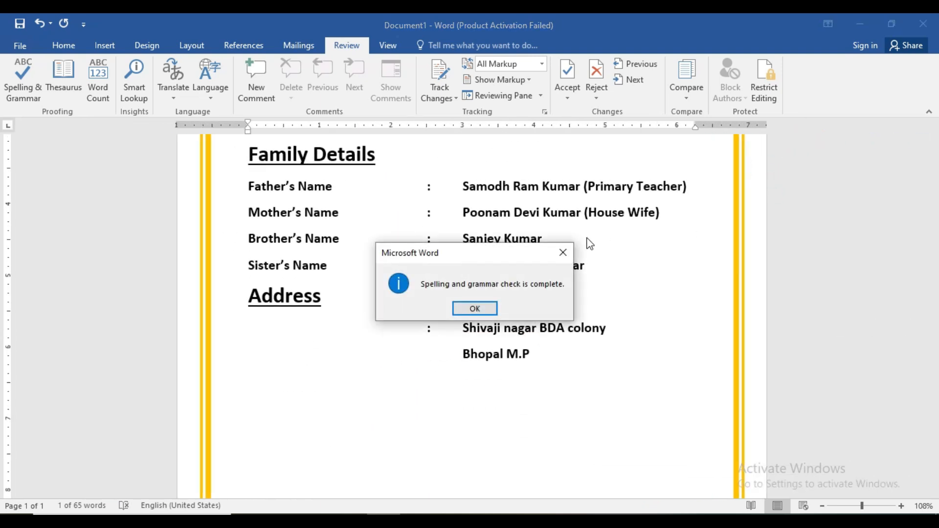
left_click(476, 311)
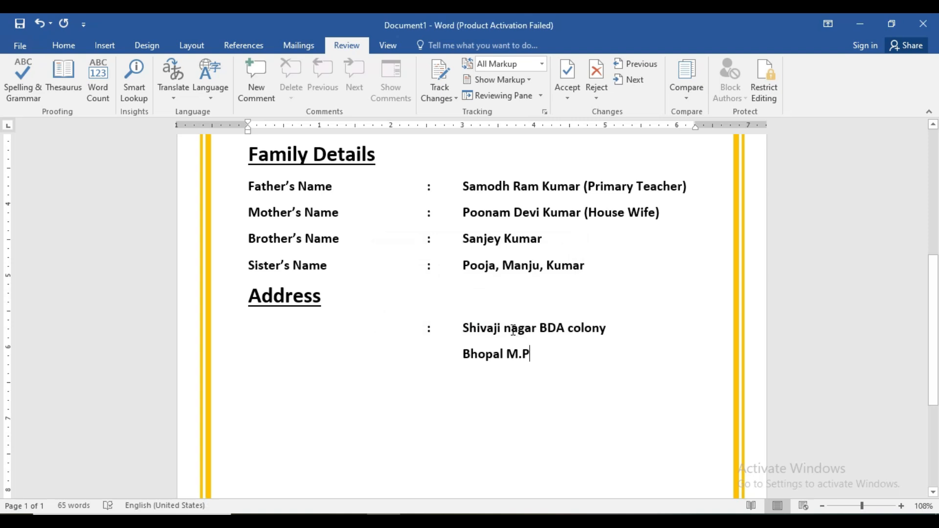
- Capitalise the first letter of the area name, then rerun the check to completion
left_click(511, 329)
key("BackSpace")
type("N")
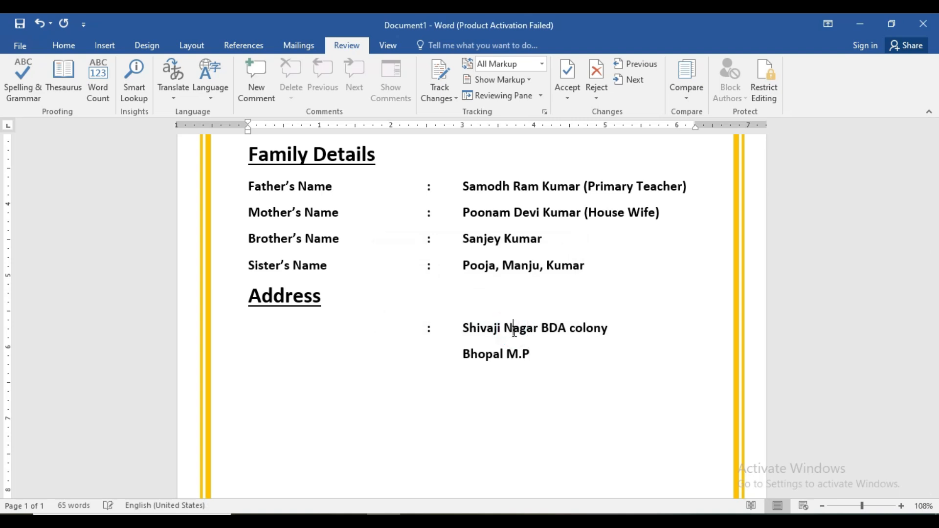
left_click(551, 357)
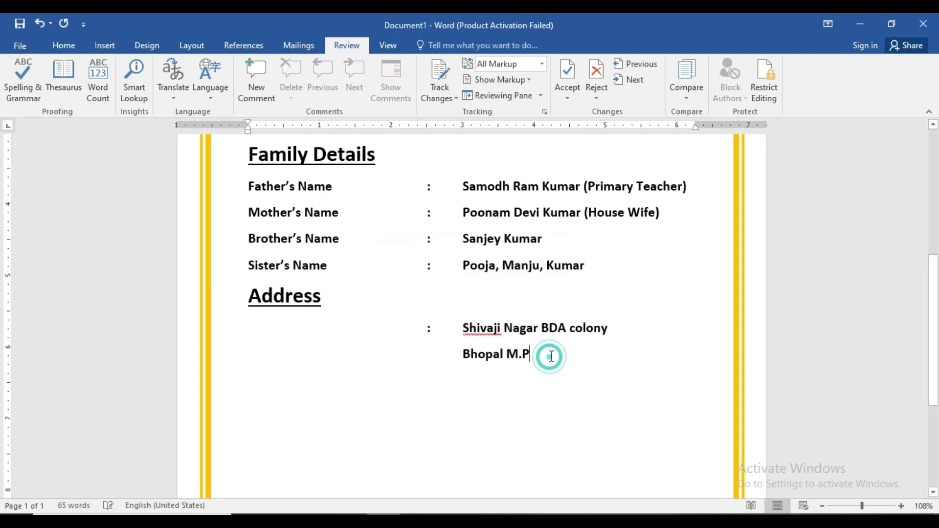
scroll(563, 304, "up", 2)
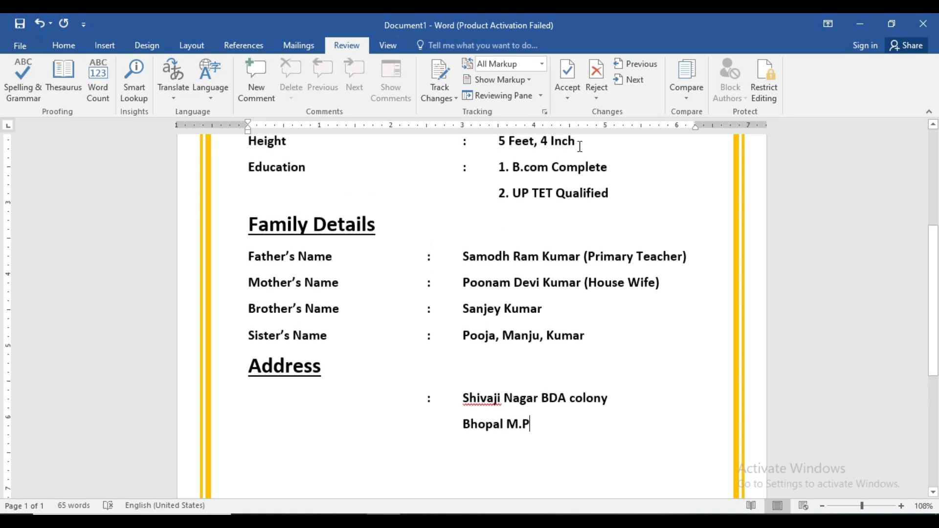
left_click(23, 78)
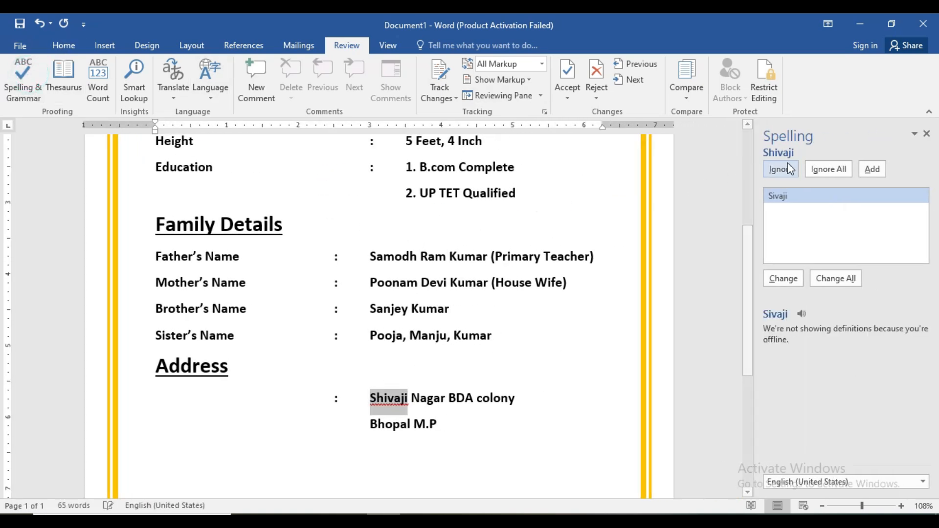
left_click(789, 169)
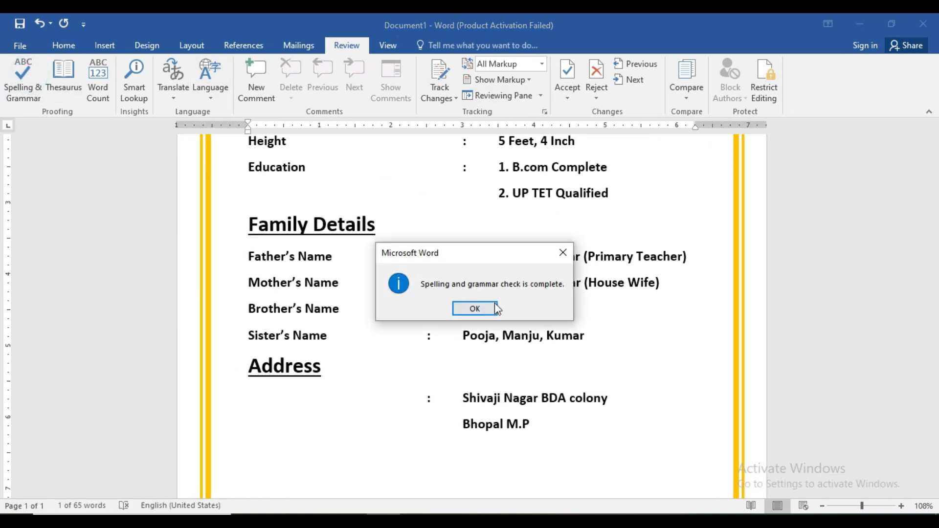
left_click(473, 308)
scroll(924, 325, "up", 4)
scroll(917, 236, "up", 1)
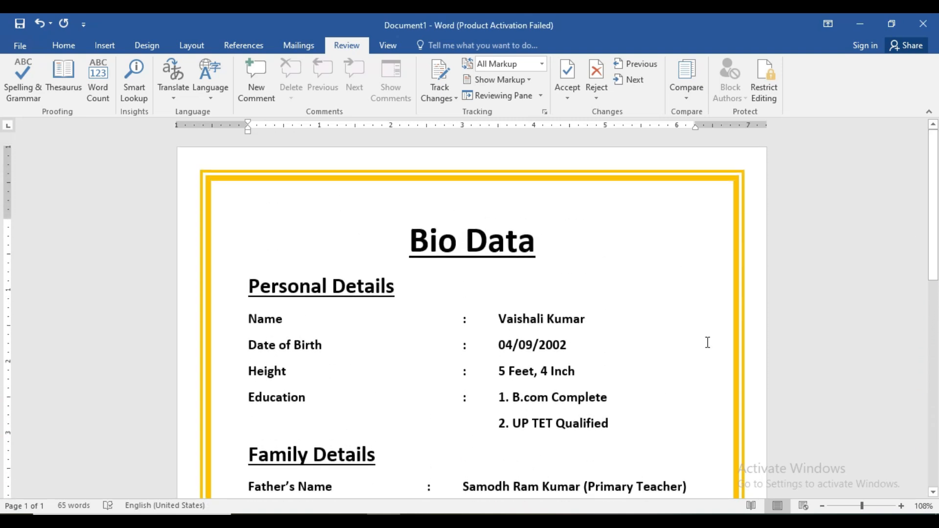
- Draw a rectangle of about 1.85 × 1.54 inches at the page's top right
left_click(96, 48)
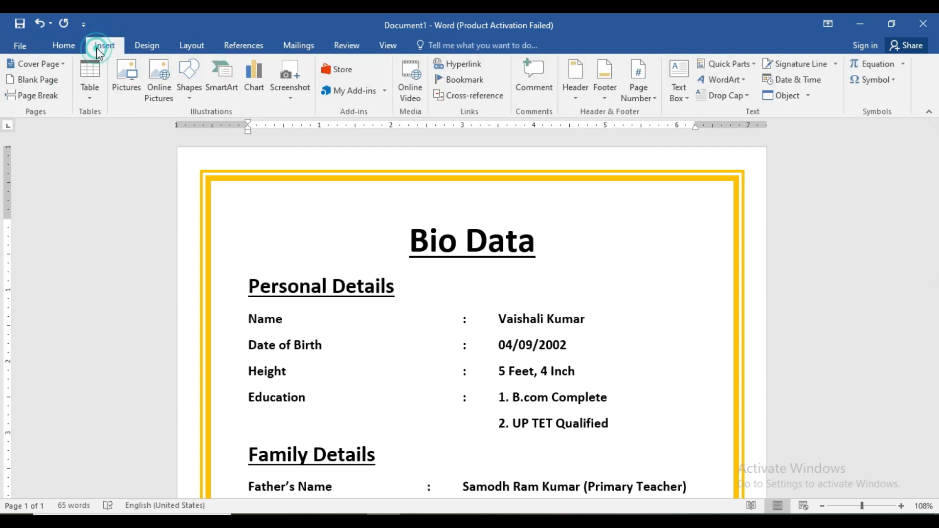
left_click(196, 98)
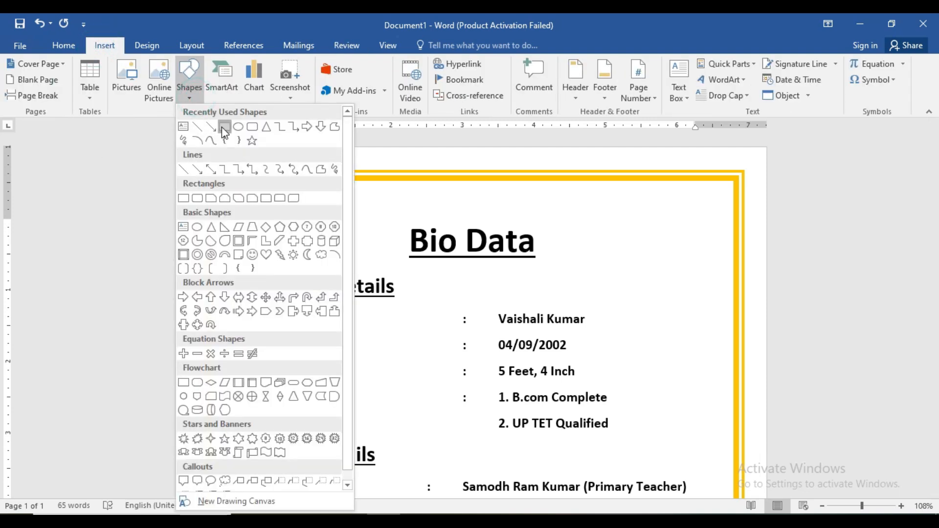
left_click(222, 126)
mouse_move(611, 247)
left_mouse_down()
mouse_move(662, 323)
mouse_move(721, 379)
left_mouse_up()
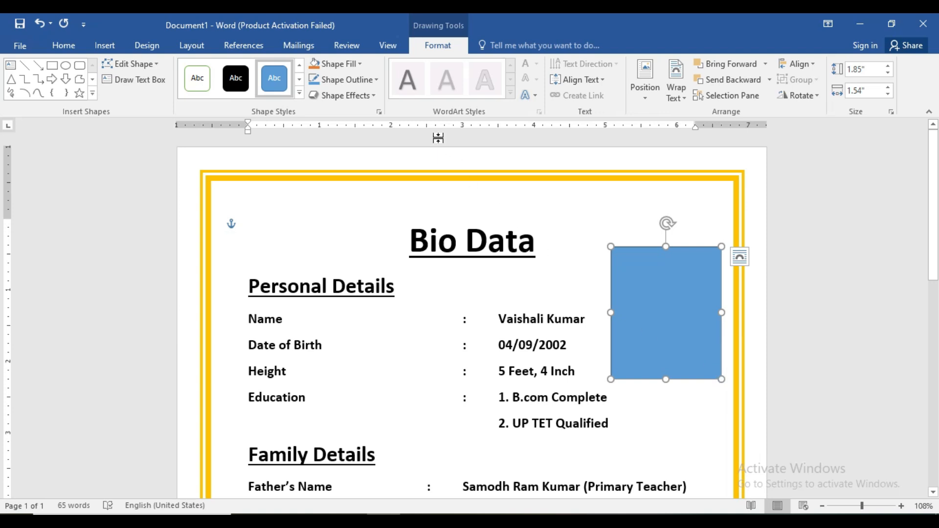
- Choose a picture fill for the rectangle from this computer, opening New folder (2)
left_click(359, 65)
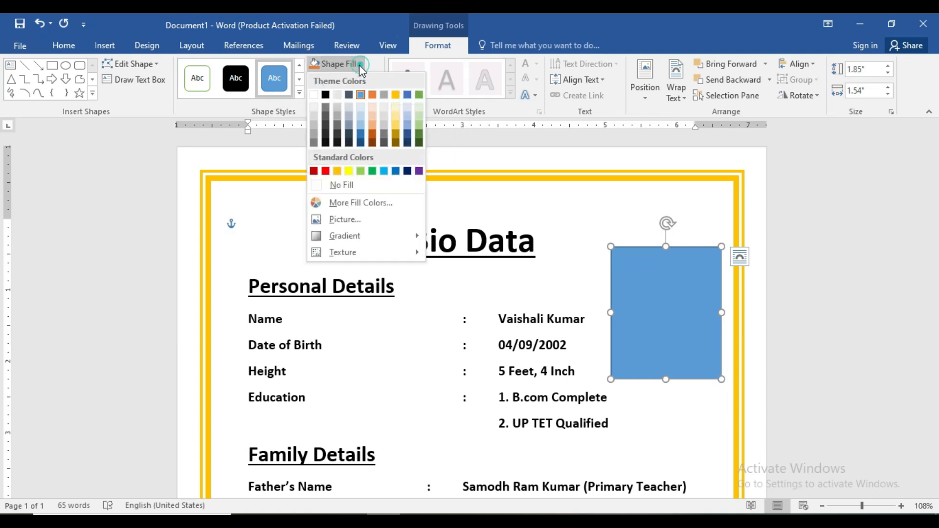
left_click(345, 220)
left_click(485, 306)
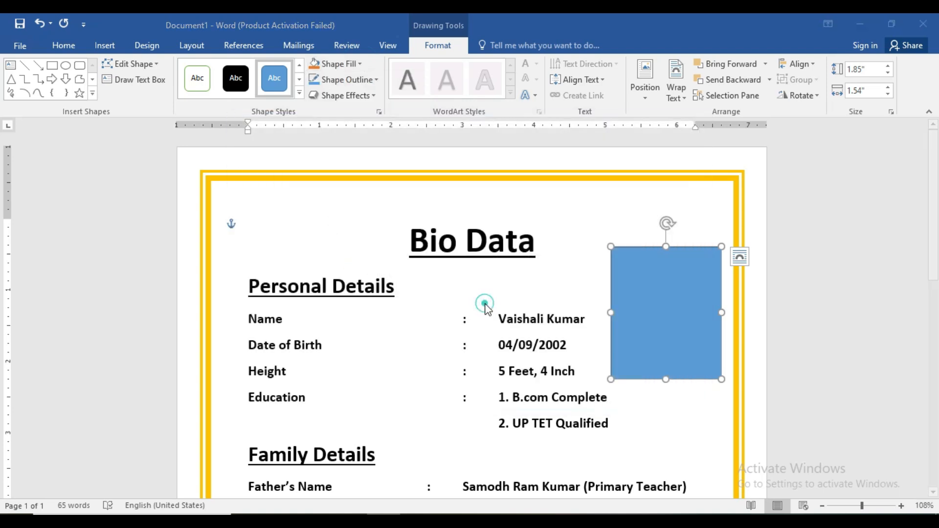
double_click(417, 122)
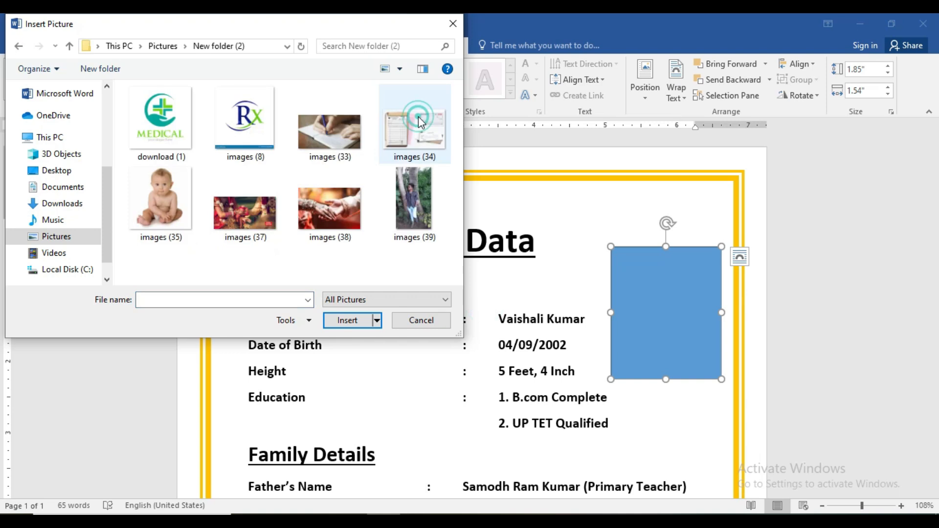